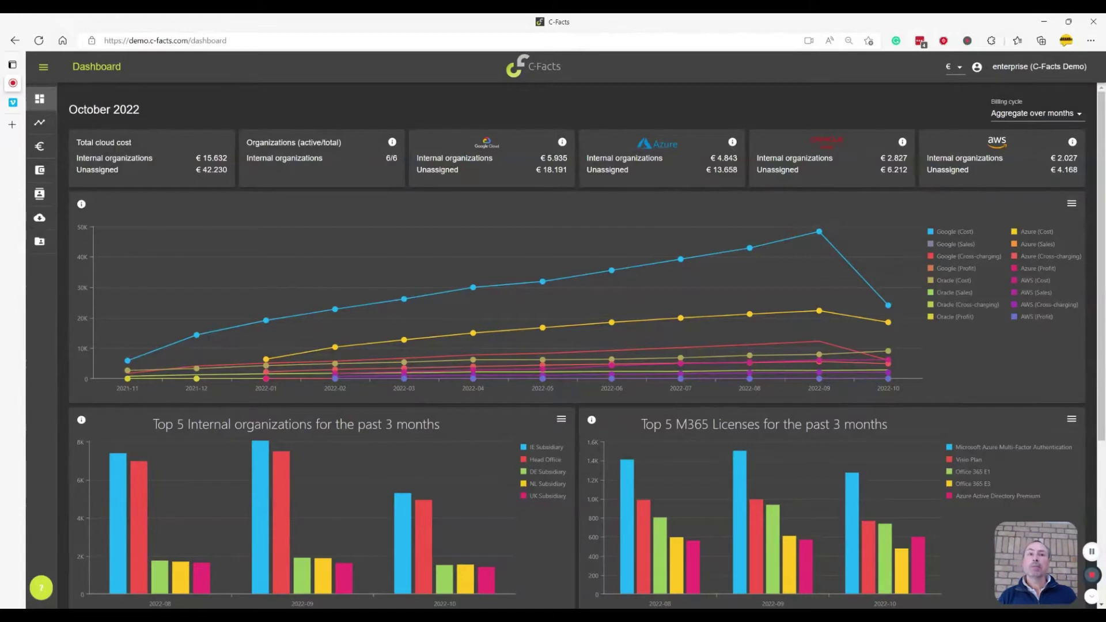
- Review the October 2022 dashboard's cost trend and its top 5 organization, M365 license and cloud service charts
scroll(950, 224, down, 1)
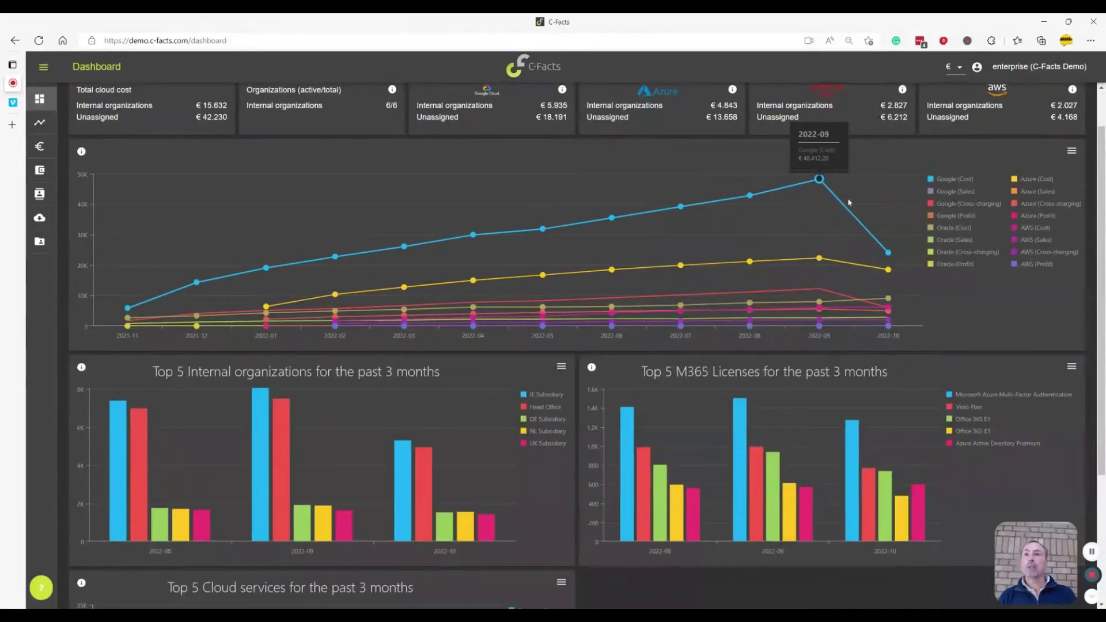
scroll(961, 323, down, 1)
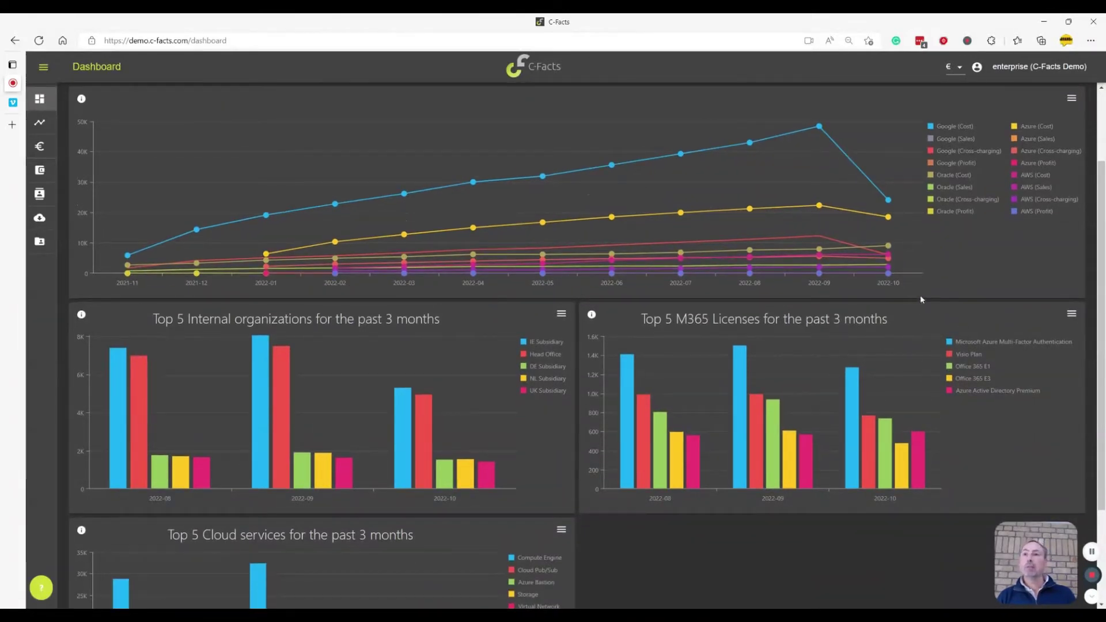
scroll(937, 274, down, 3)
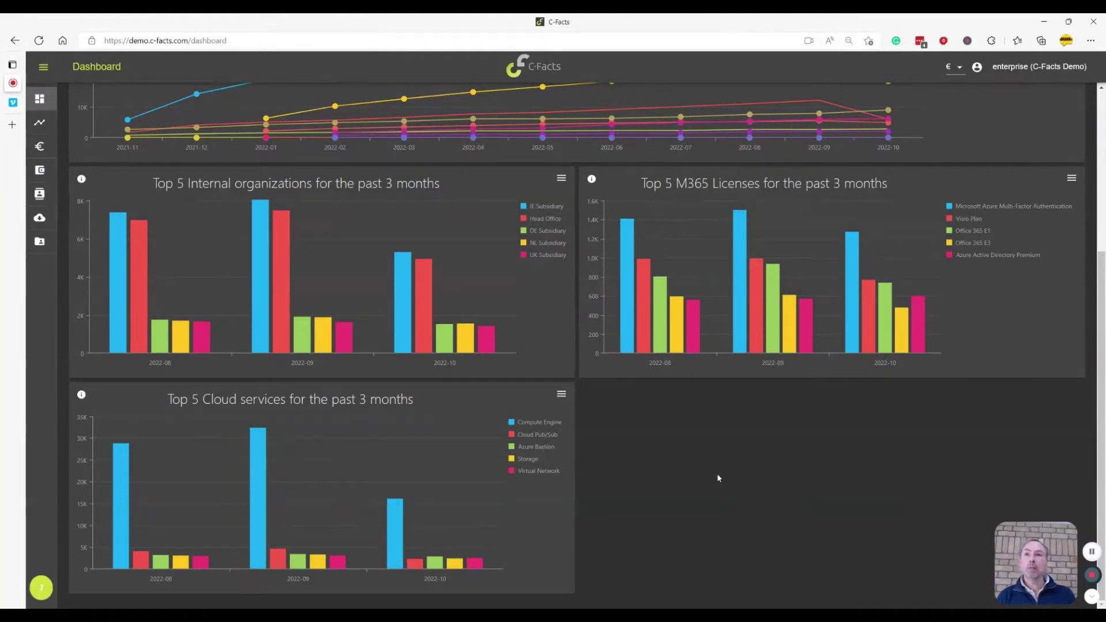
scroll(716, 476, up, 5)
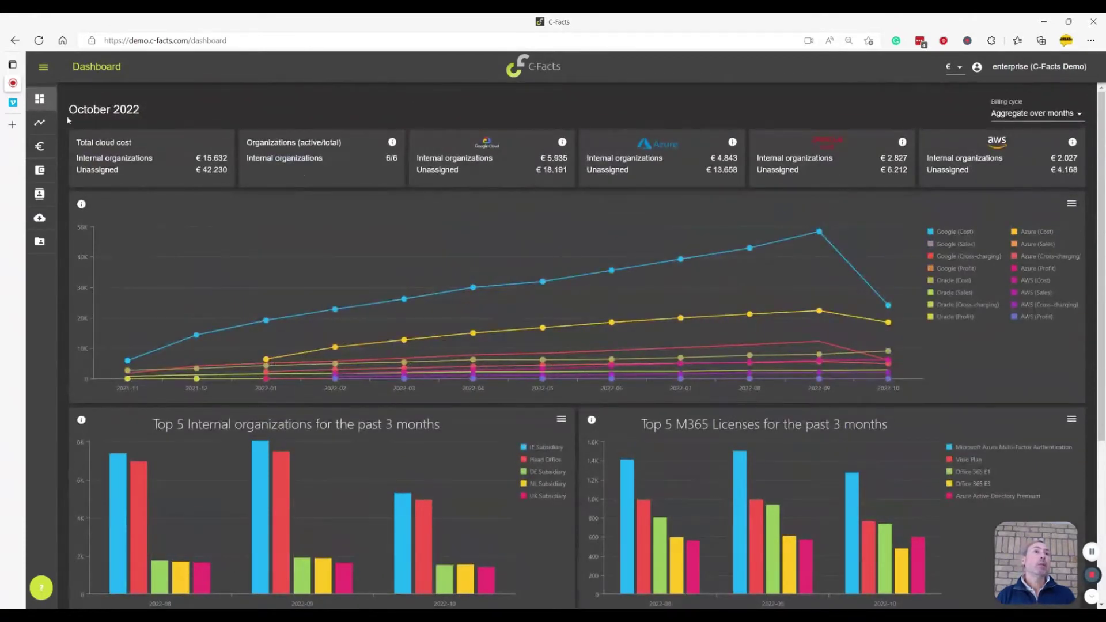
- In the Multi Cloud analytics, clear the Bandwidth service filter and add AWS to the cloud filter
click(41, 124)
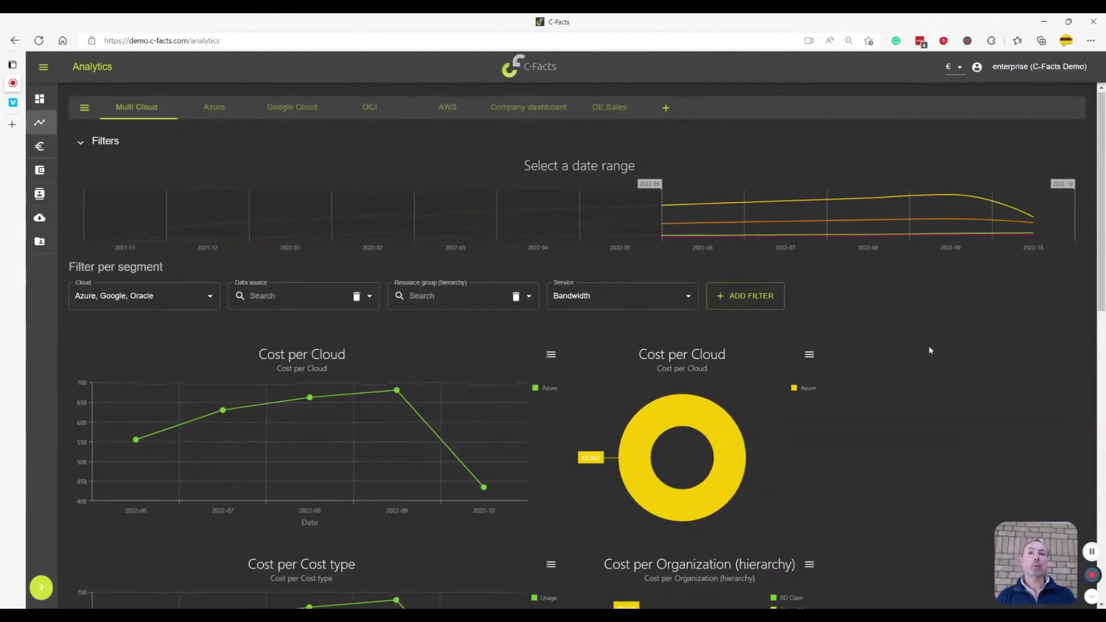
scroll(929, 350, down, 1)
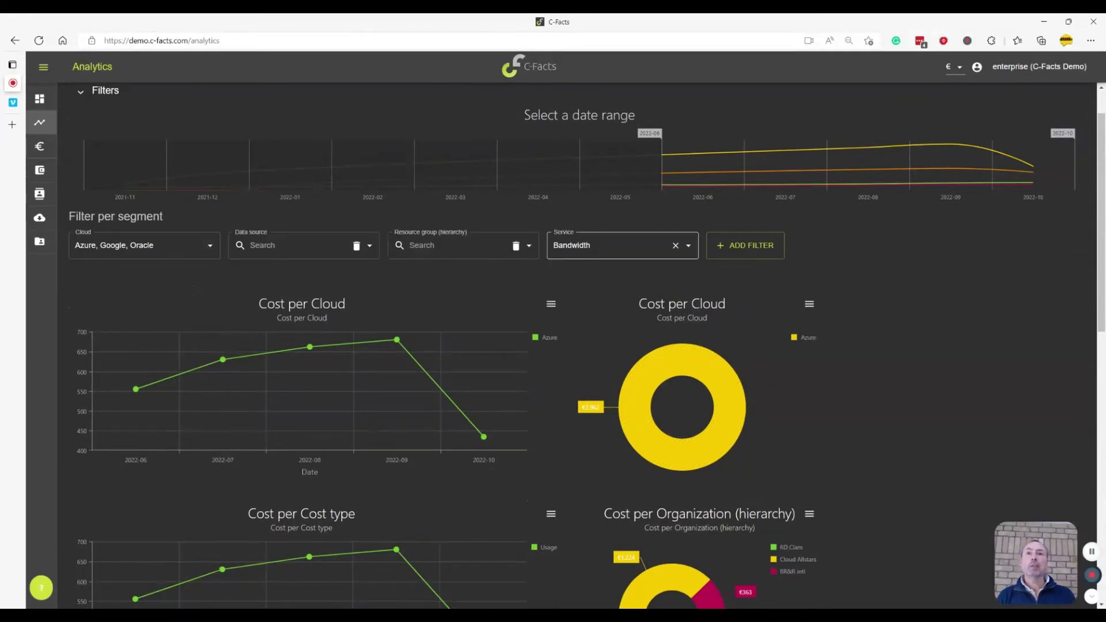
click(674, 247)
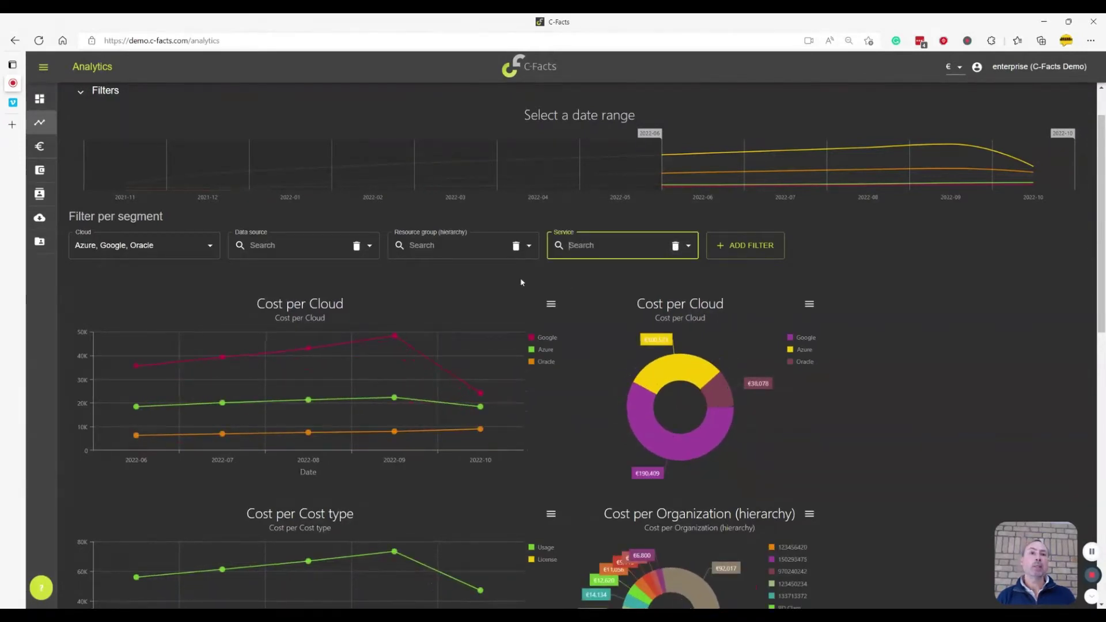
click(209, 246)
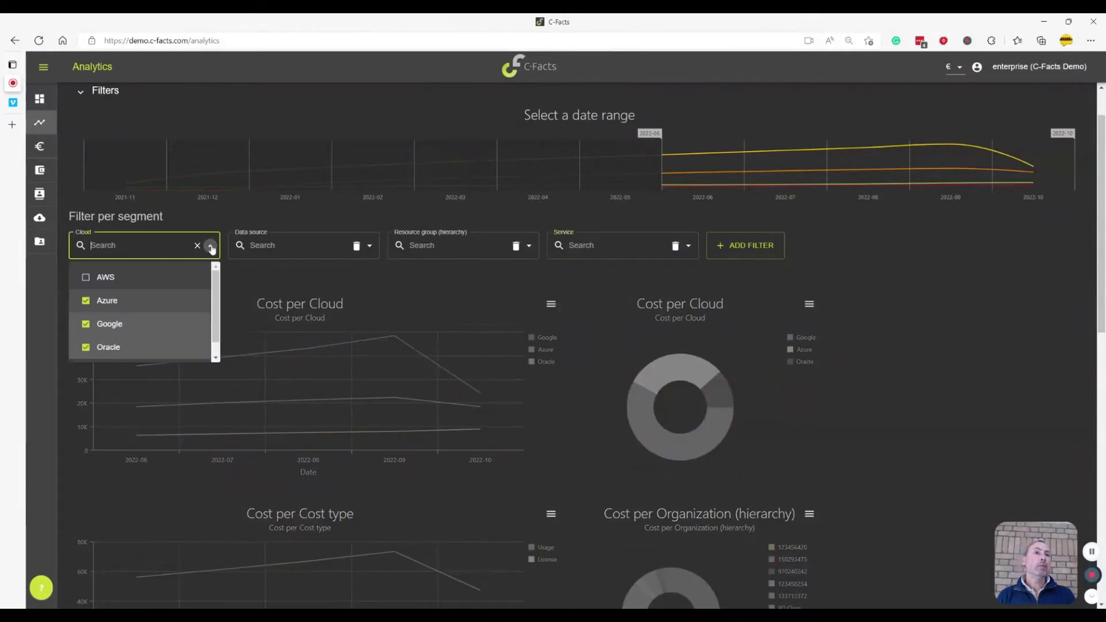
click(85, 277)
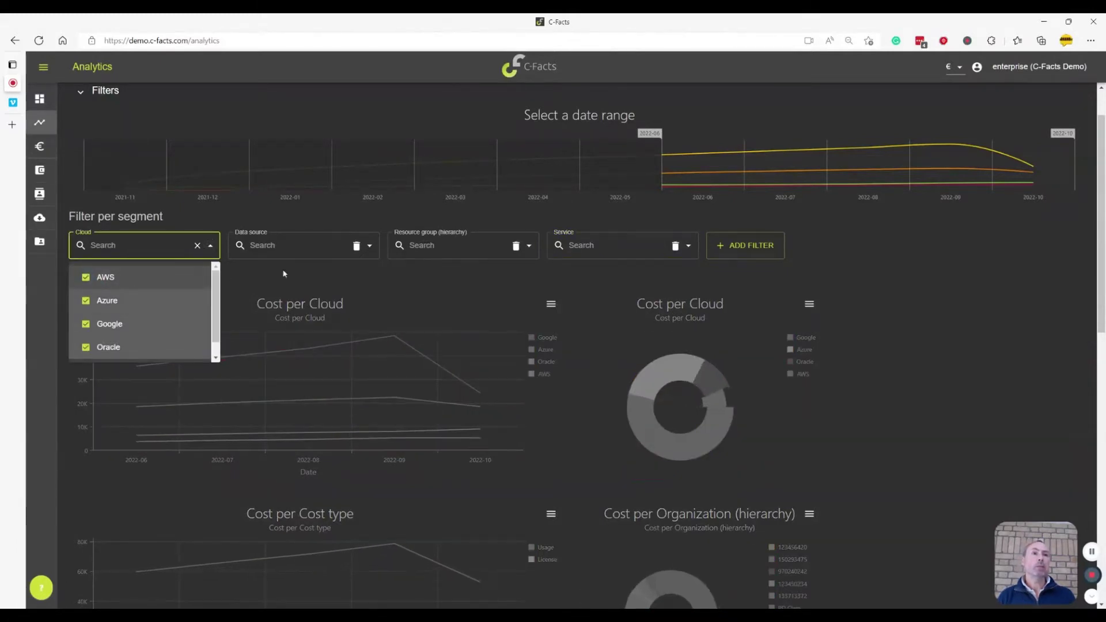
click(946, 376)
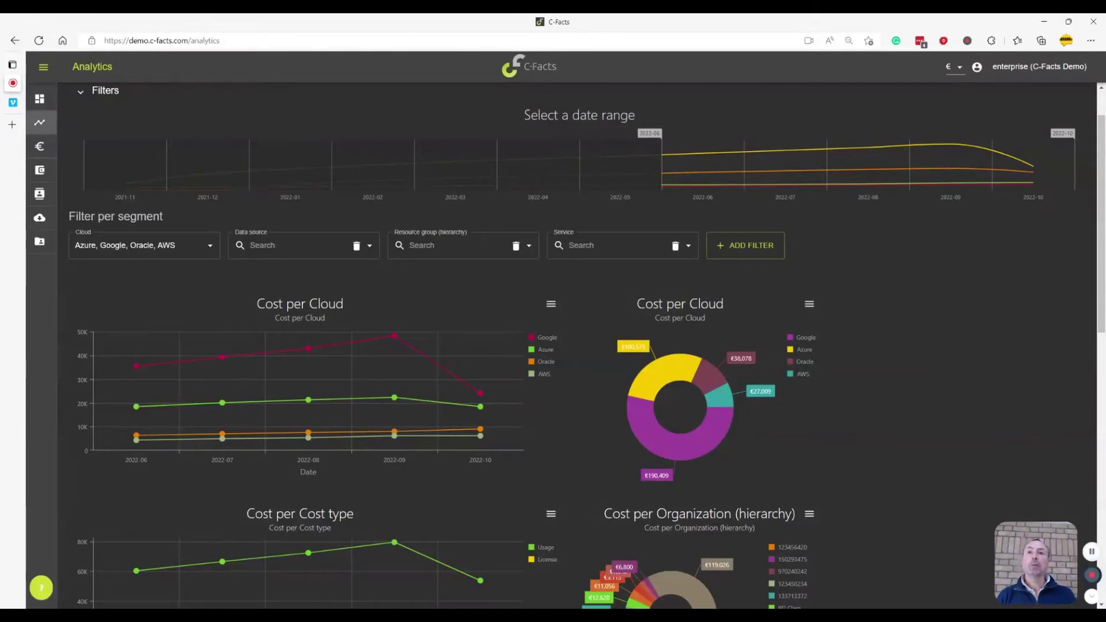
- Examine the Multi Cloud charts for cost per cloud, cost type, organization, resource group and service
scroll(945, 363, down, 1)
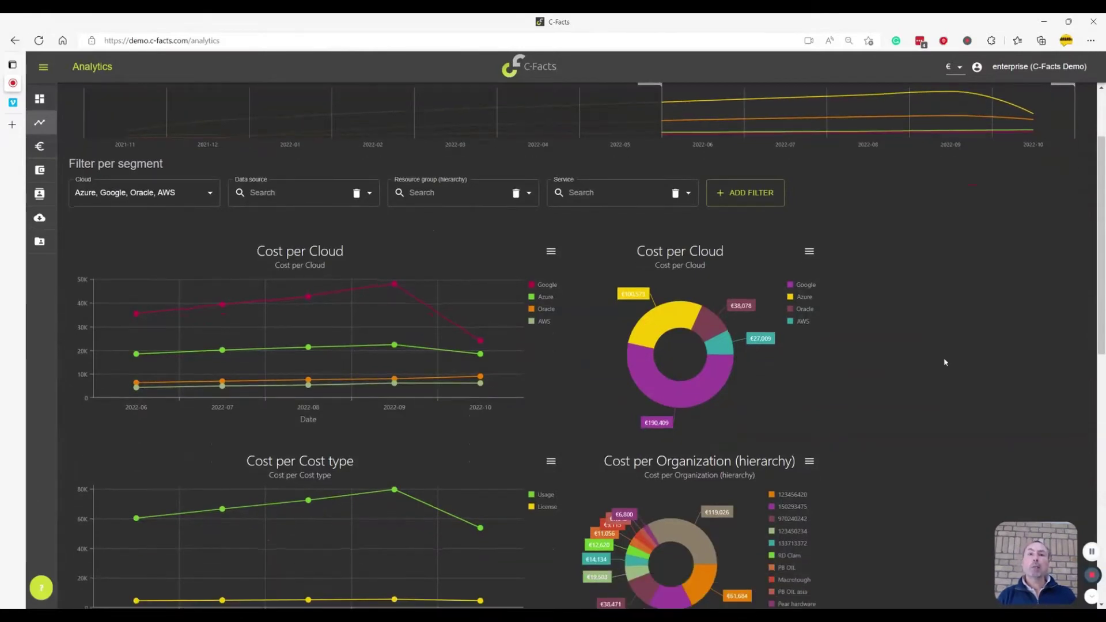
scroll(944, 362, down, 2)
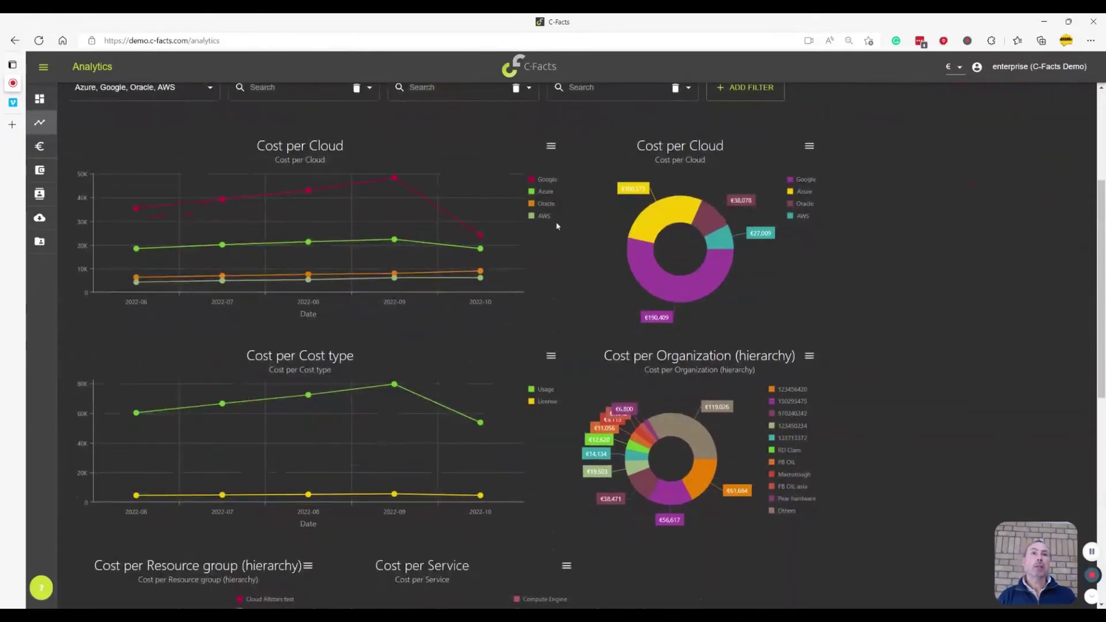
mouse_move(380, 394)
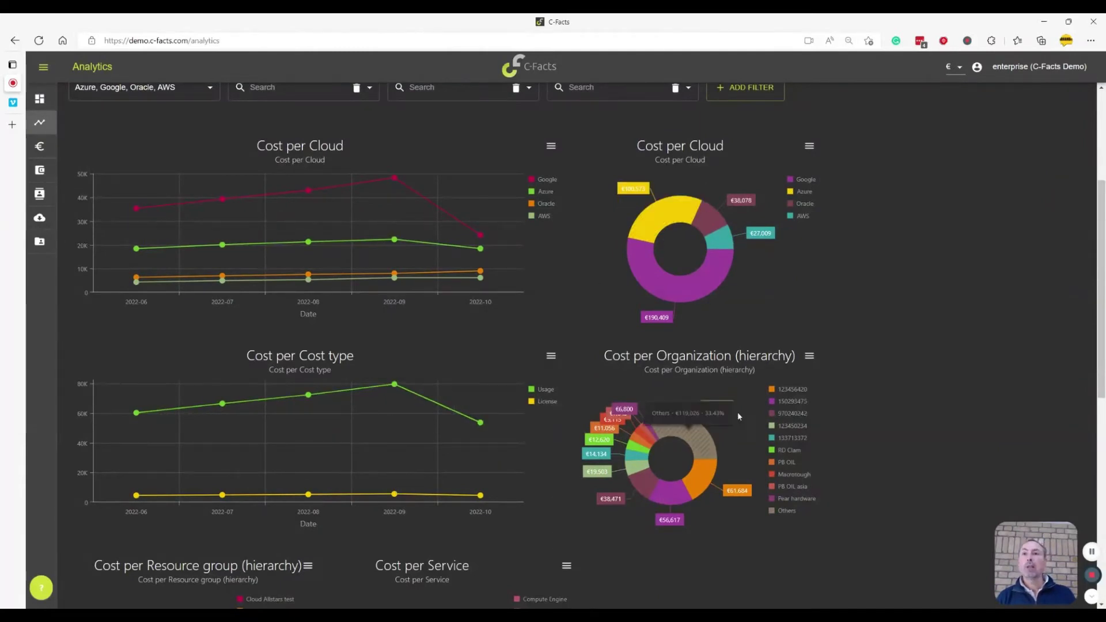
scroll(879, 416, down, 1)
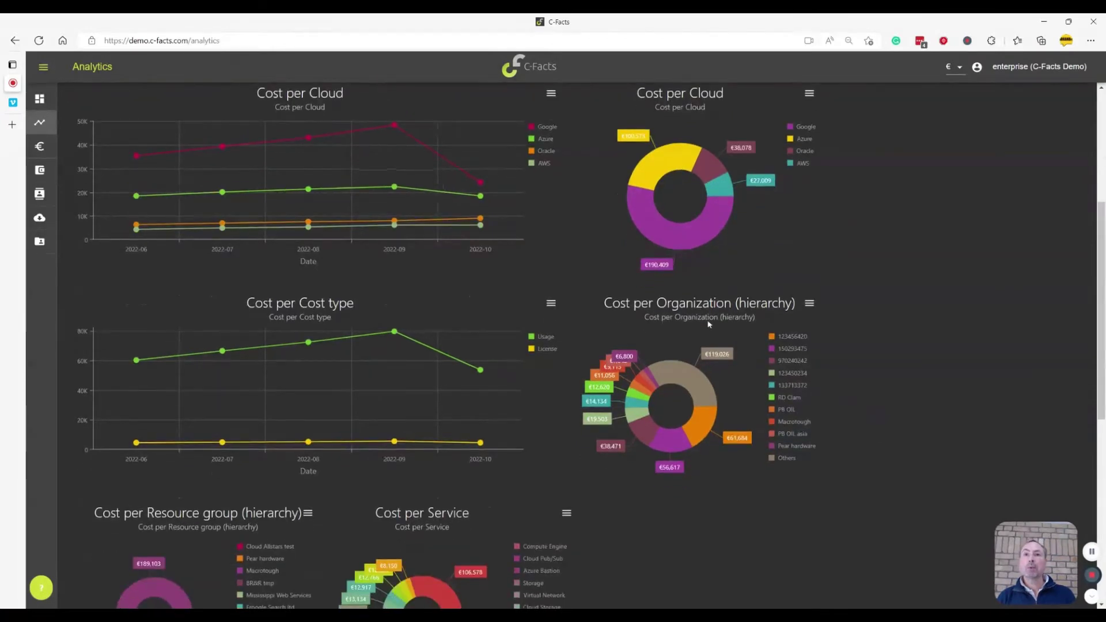
scroll(945, 460, down, 4)
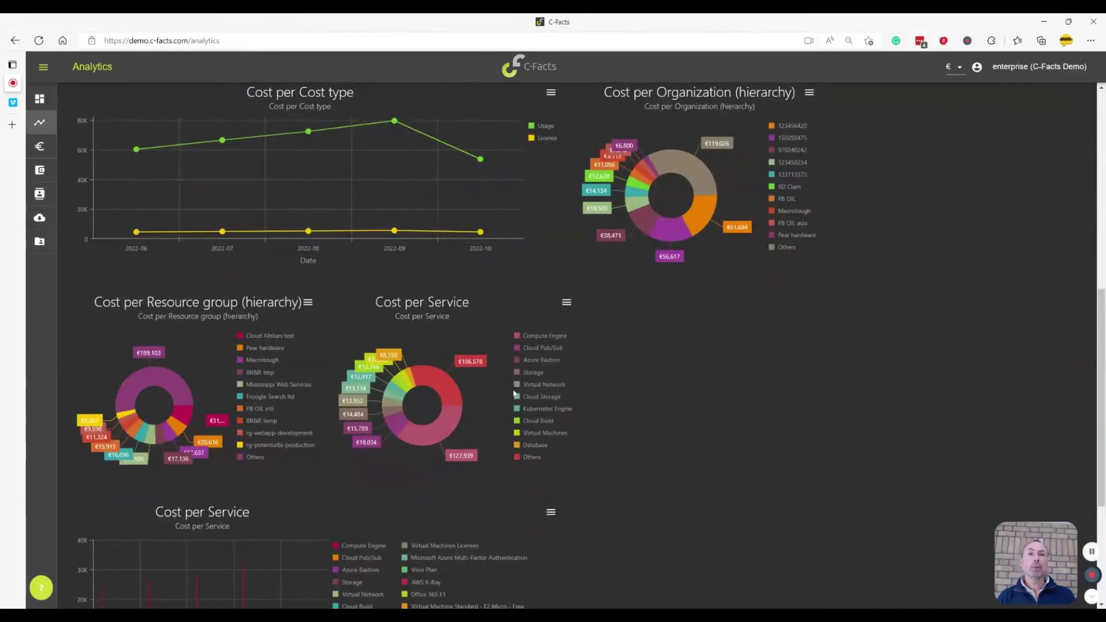
scroll(674, 400, down, 1)
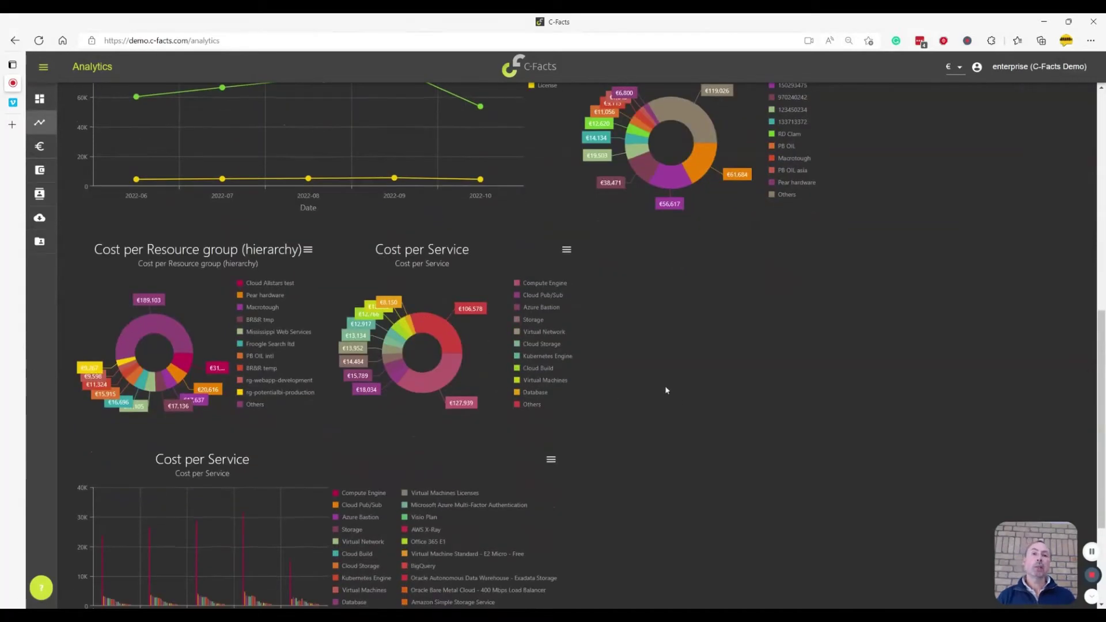
scroll(667, 389, down, 1)
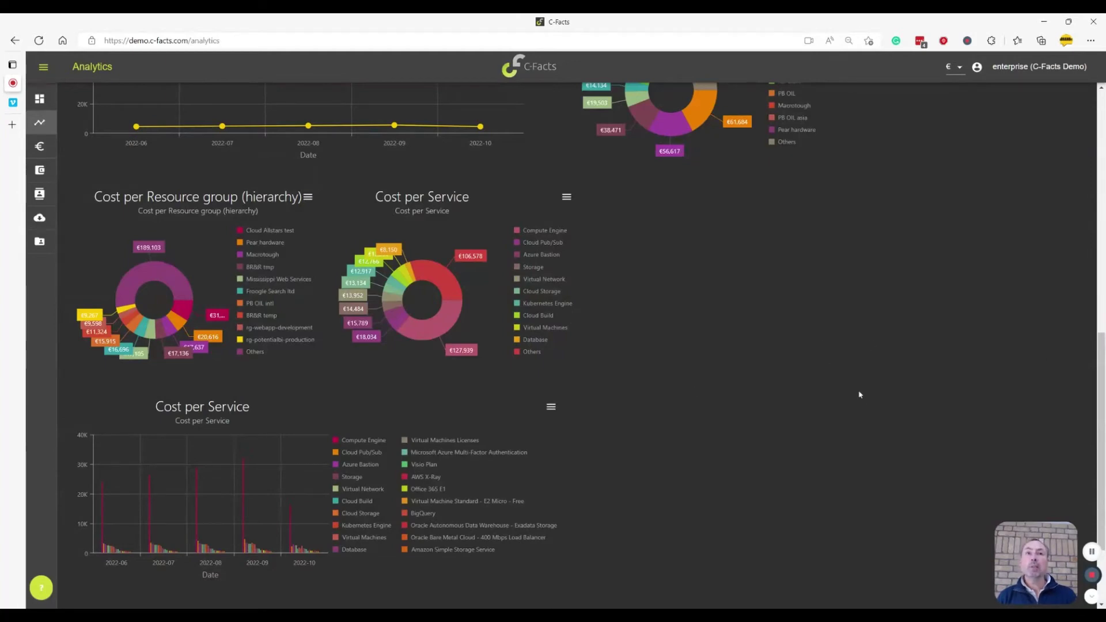
- Bring up the Azure analytics view and examine its cost charts per customer, subscription, location, resource group, management group and service
scroll(862, 398, up, 8)
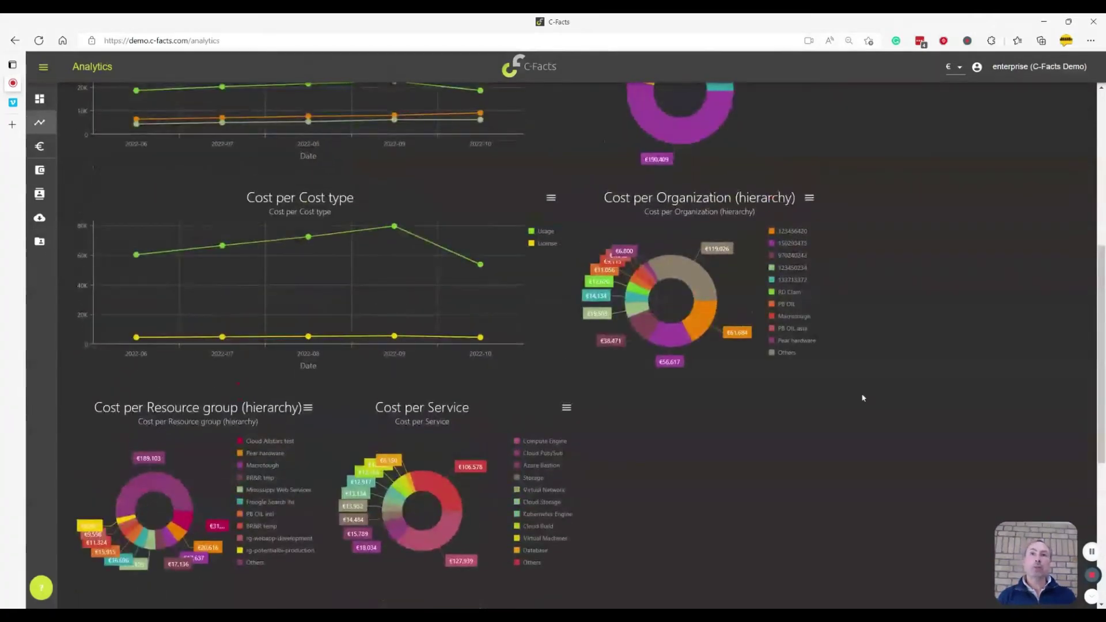
scroll(861, 392, up, 2)
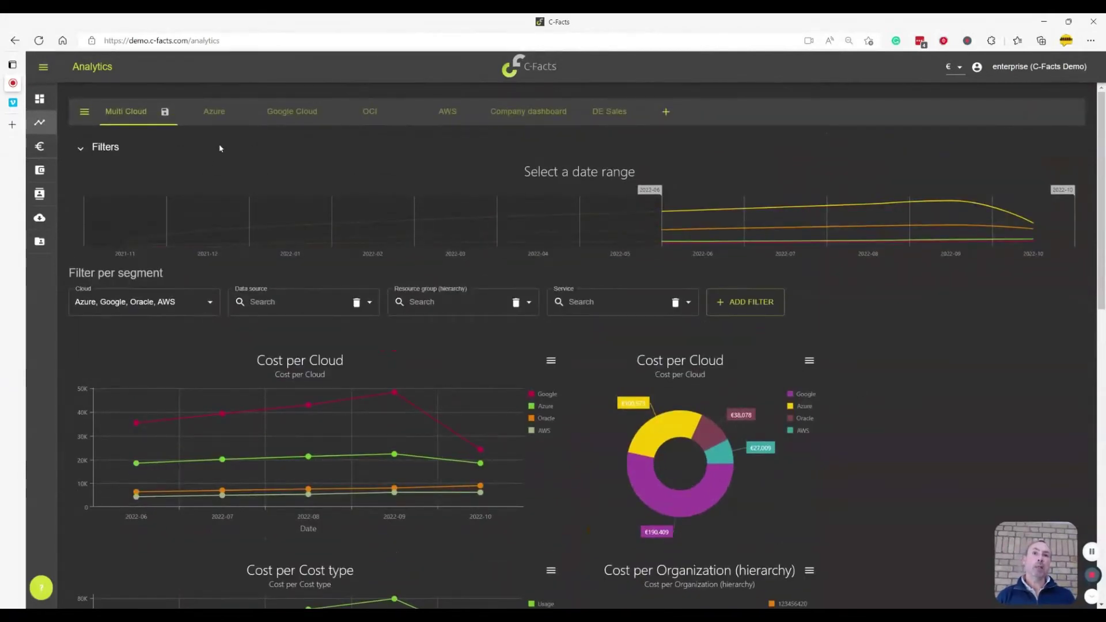
click(214, 113)
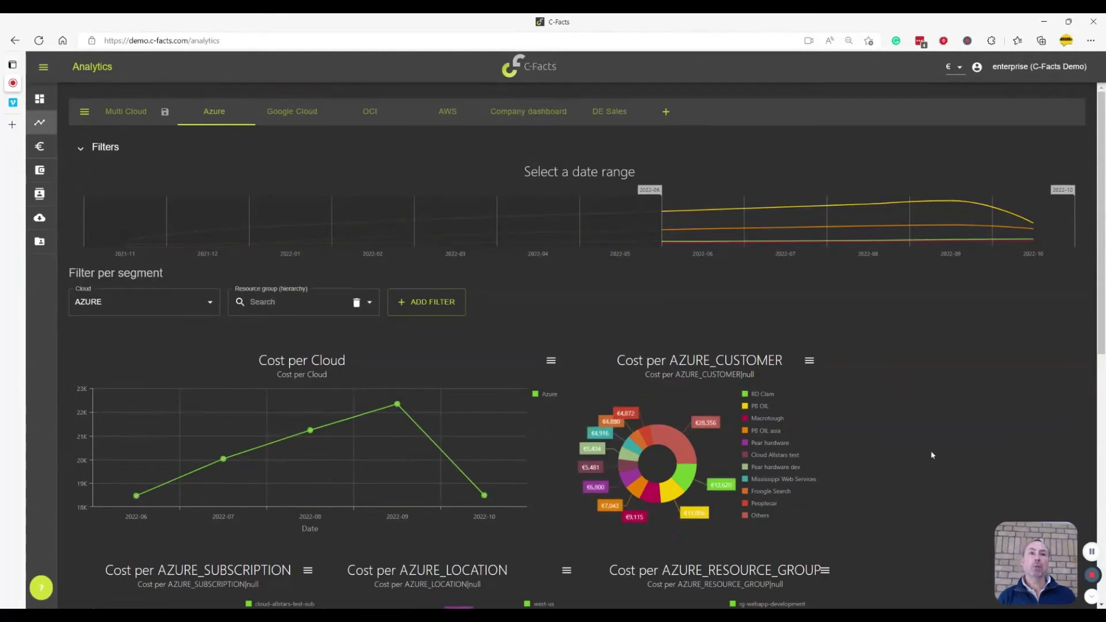
scroll(958, 436, down, 1)
scroll(957, 437, down, 2)
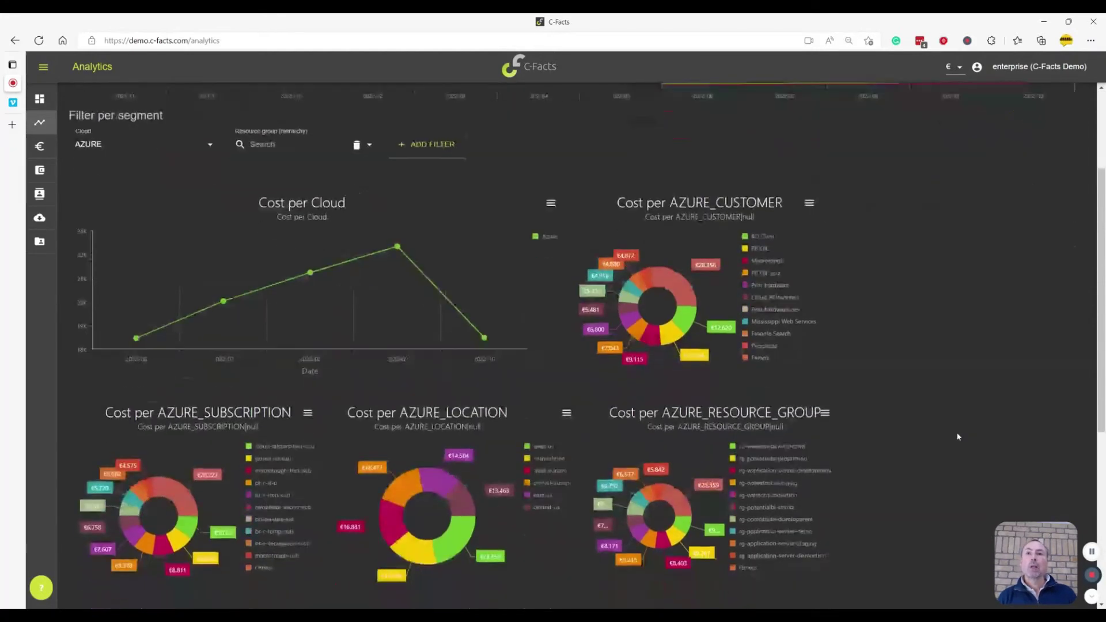
scroll(957, 437, down, 2)
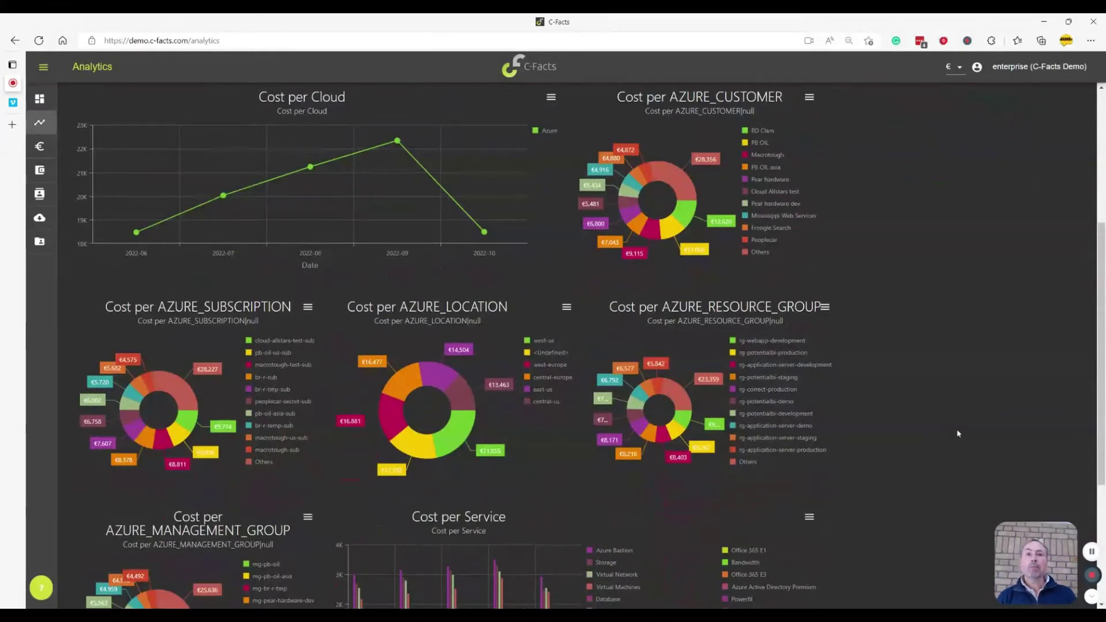
scroll(957, 433, down, 1)
scroll(957, 433, down, 1)
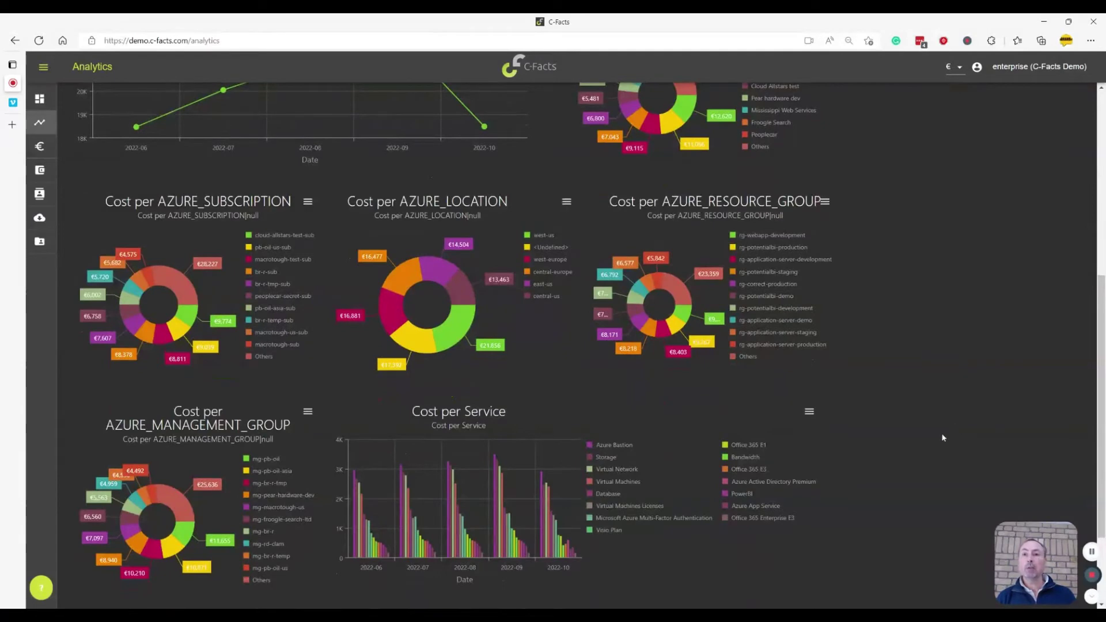
scroll(892, 481, down, 1)
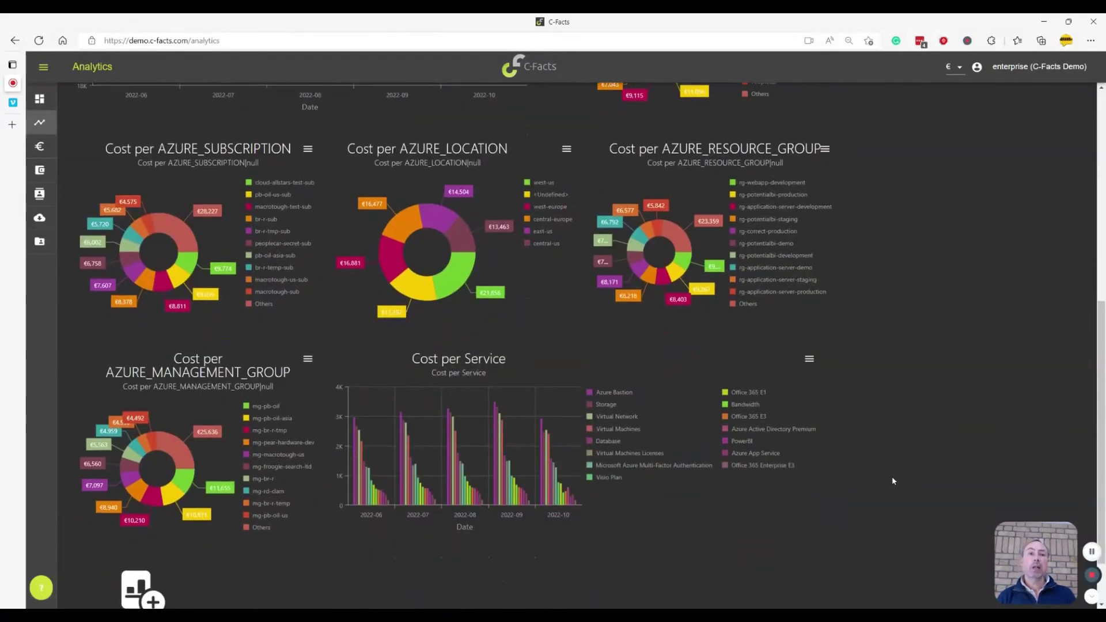
scroll(892, 481, down, 1)
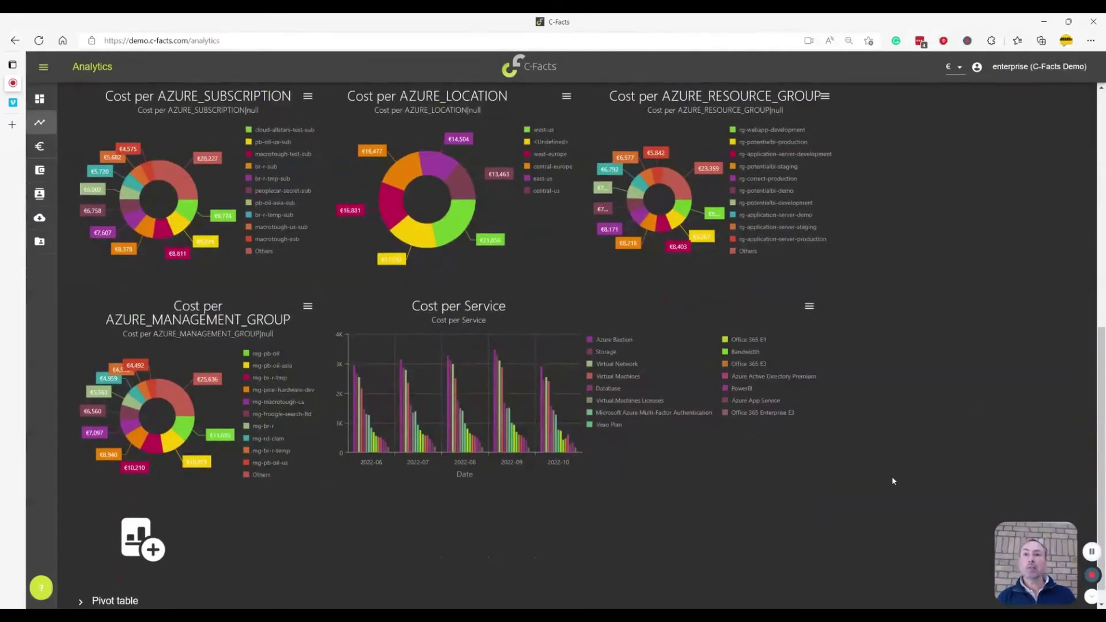
- Bring up the Company dashboard analytics and examine its cost charts per organization, cost center, cost type, resource group and service
scroll(893, 480, up, 9)
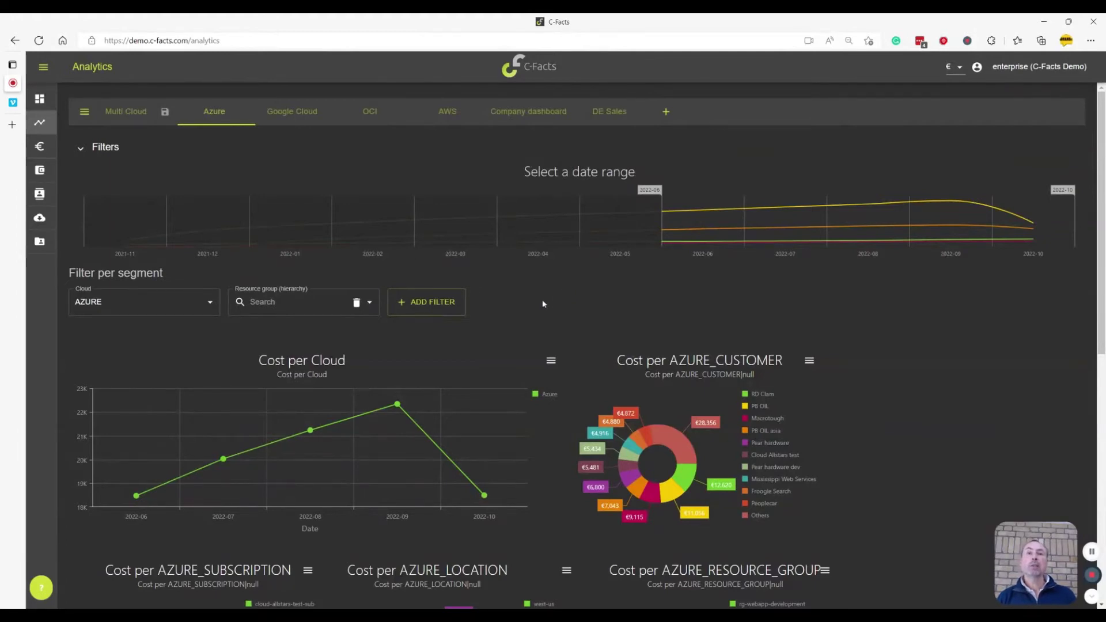
click(529, 112)
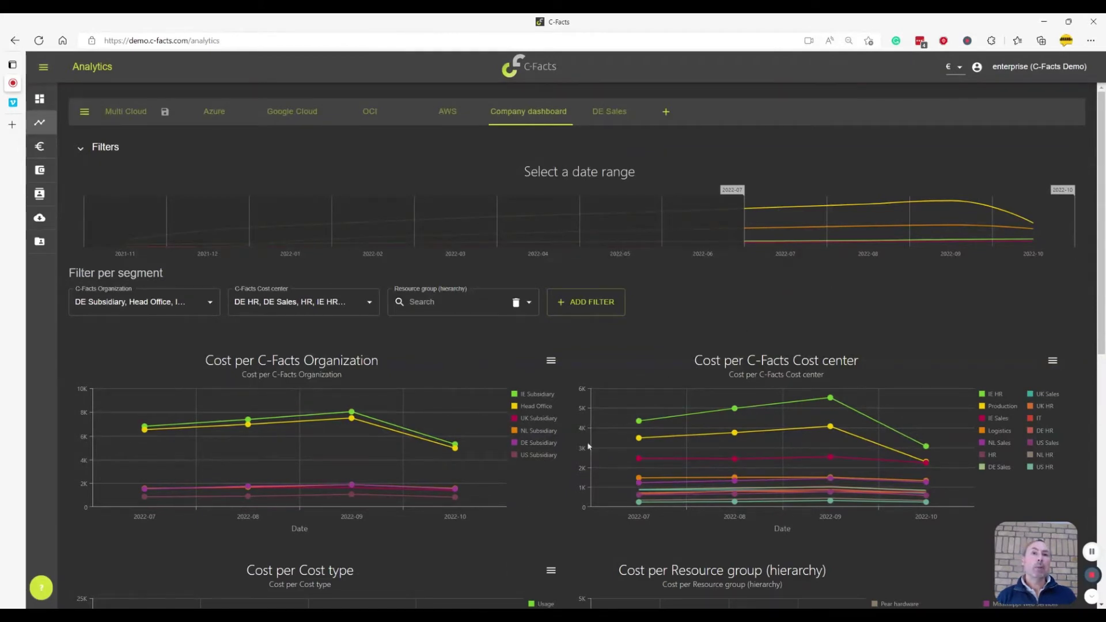
scroll(588, 445, down, 1)
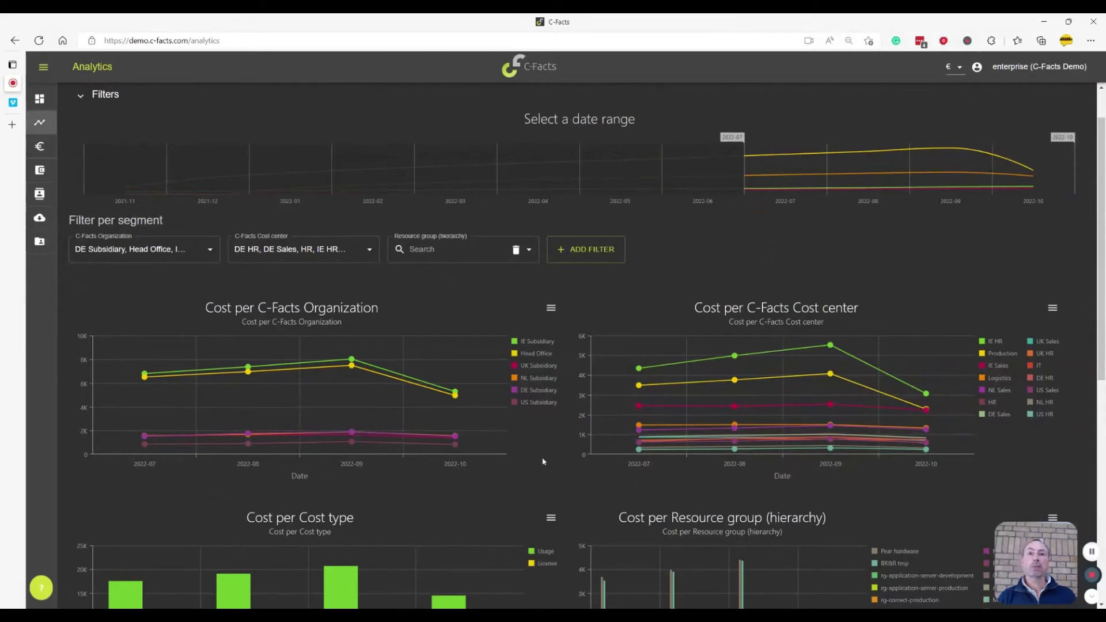
scroll(542, 461, down, 3)
scroll(541, 462, down, 2)
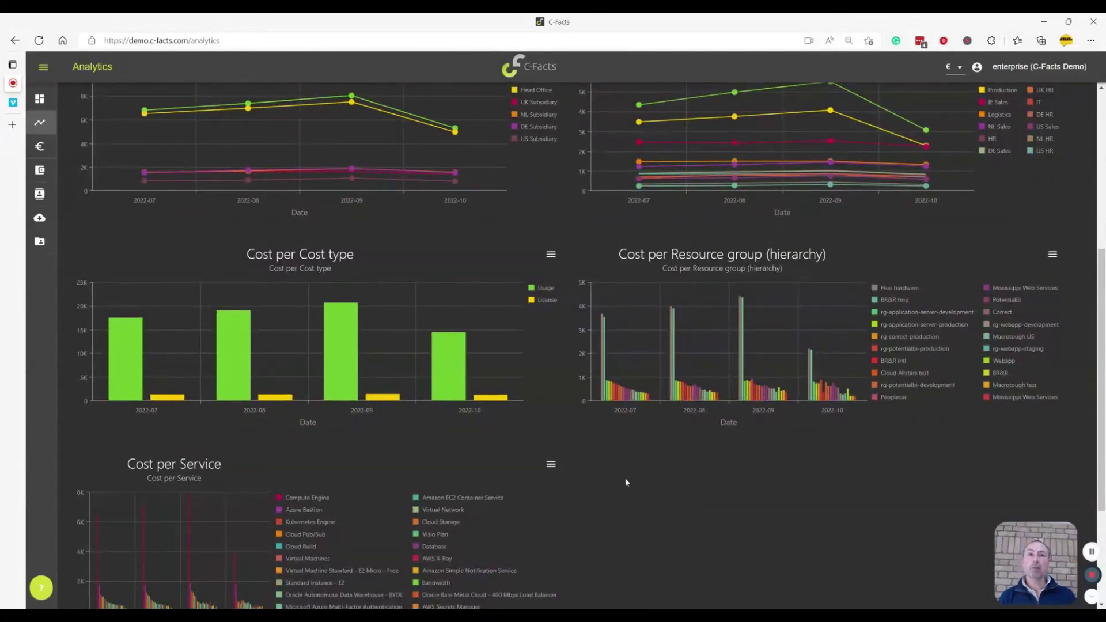
scroll(625, 480, down, 1)
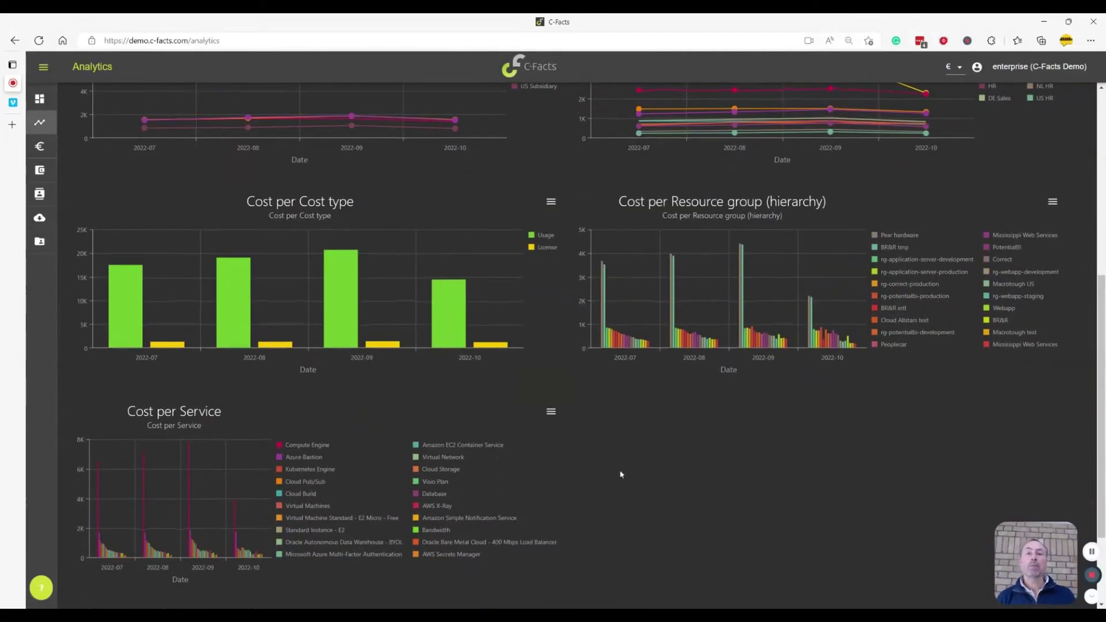
- Drill down the Company dashboard to the IE Subsidiary organization and its IE HR cost center, and review the filtered cost charts
scroll(593, 462, up, 5)
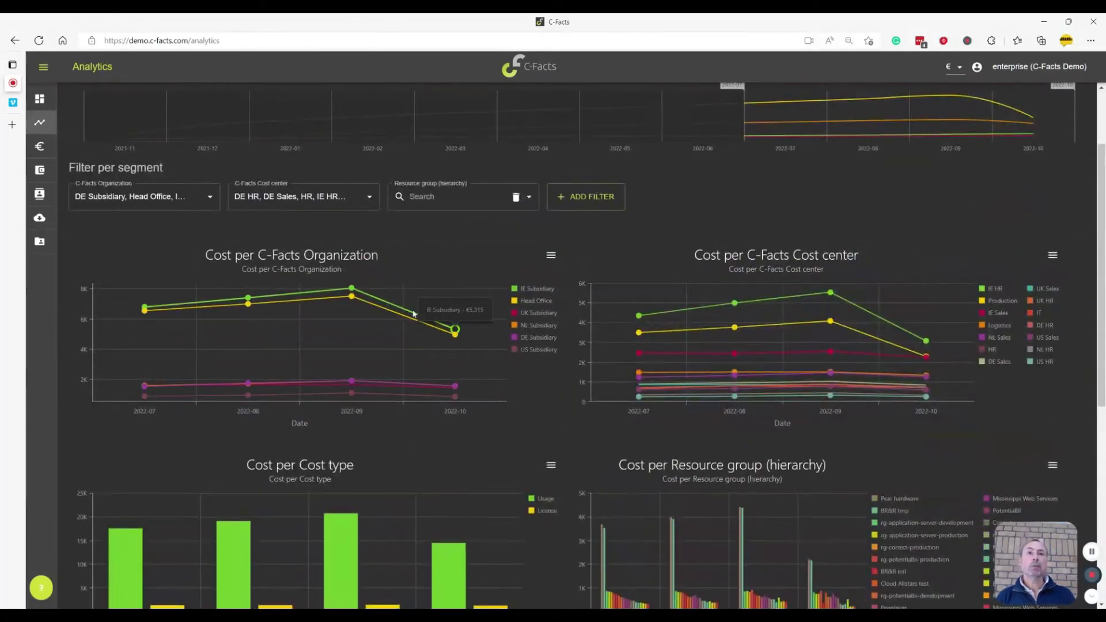
click(414, 313)
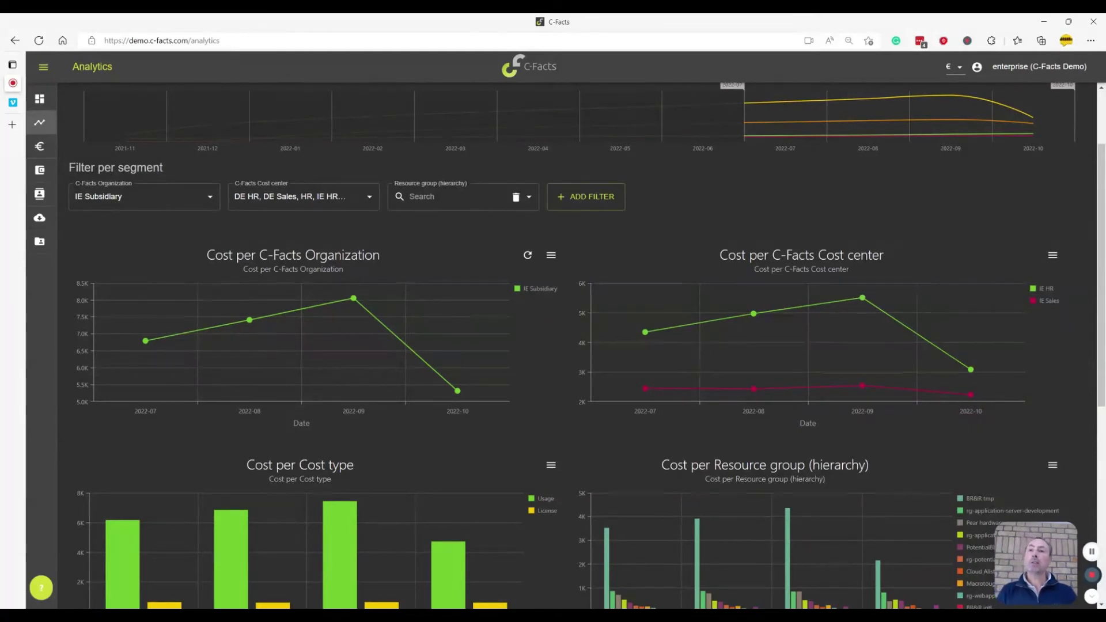
mouse_move(862, 386)
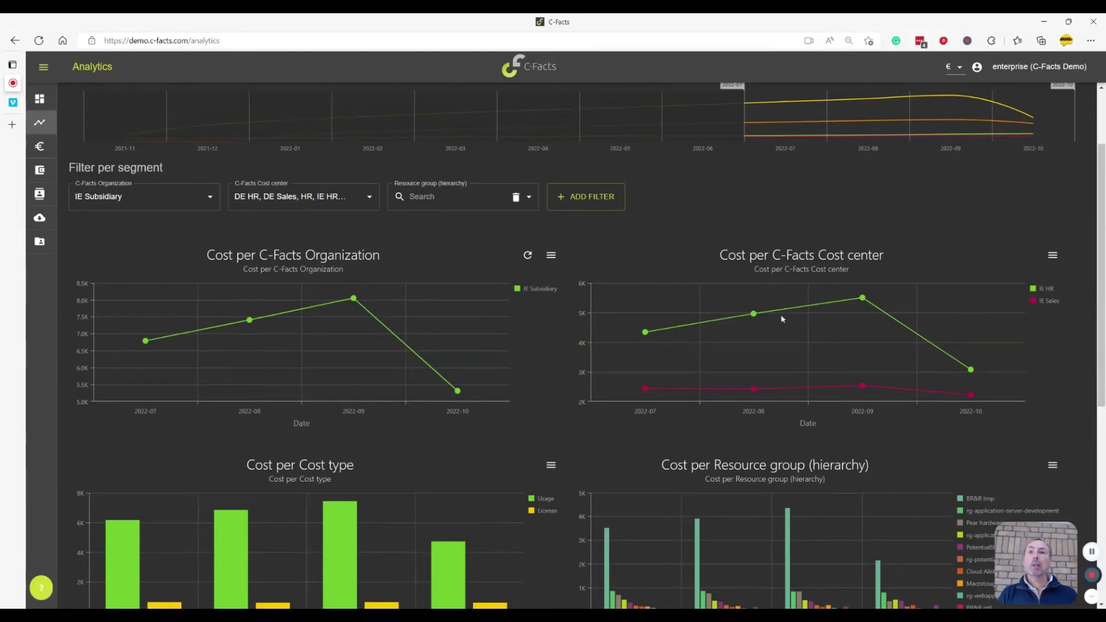
click(755, 313)
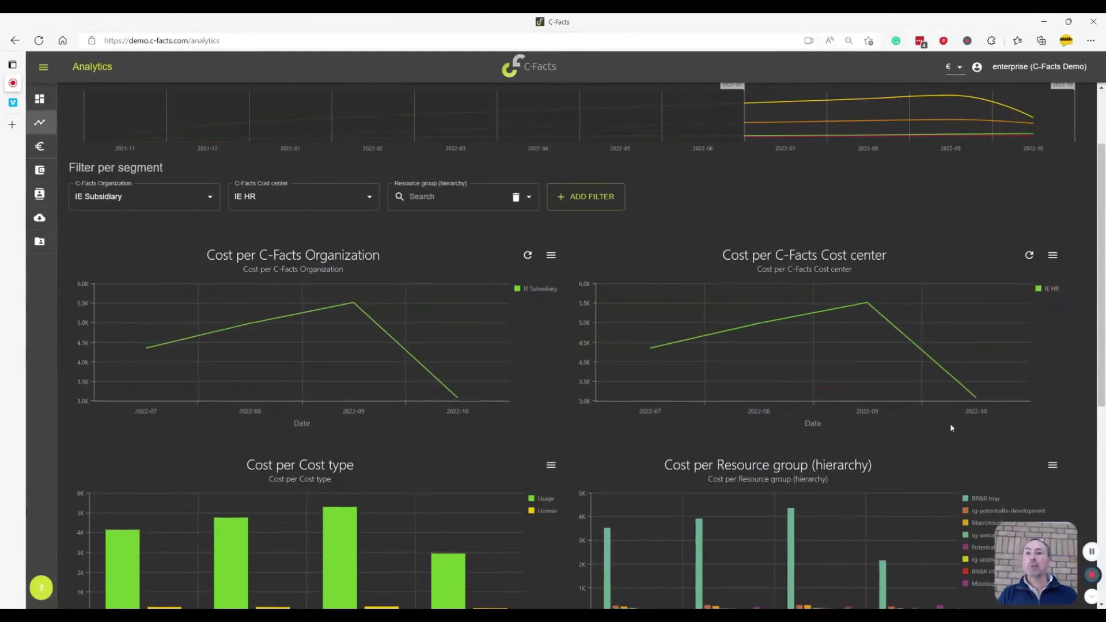
scroll(951, 428, down, 5)
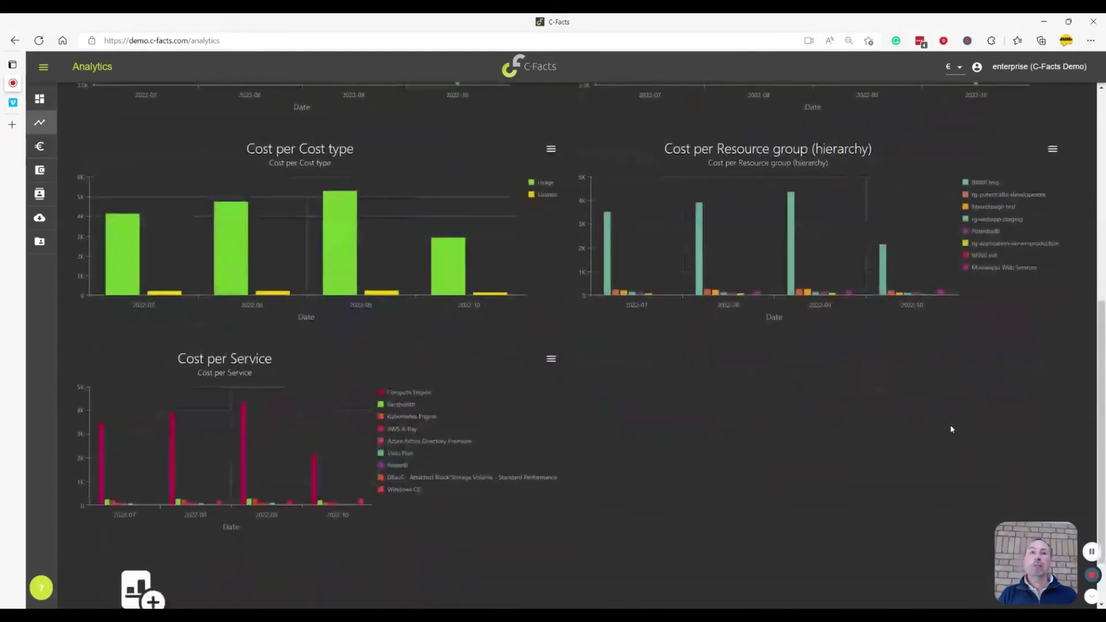
- Review the filtered IE HR charts on the Company dashboard and show the available dashboard management options
scroll(869, 527, up, 5)
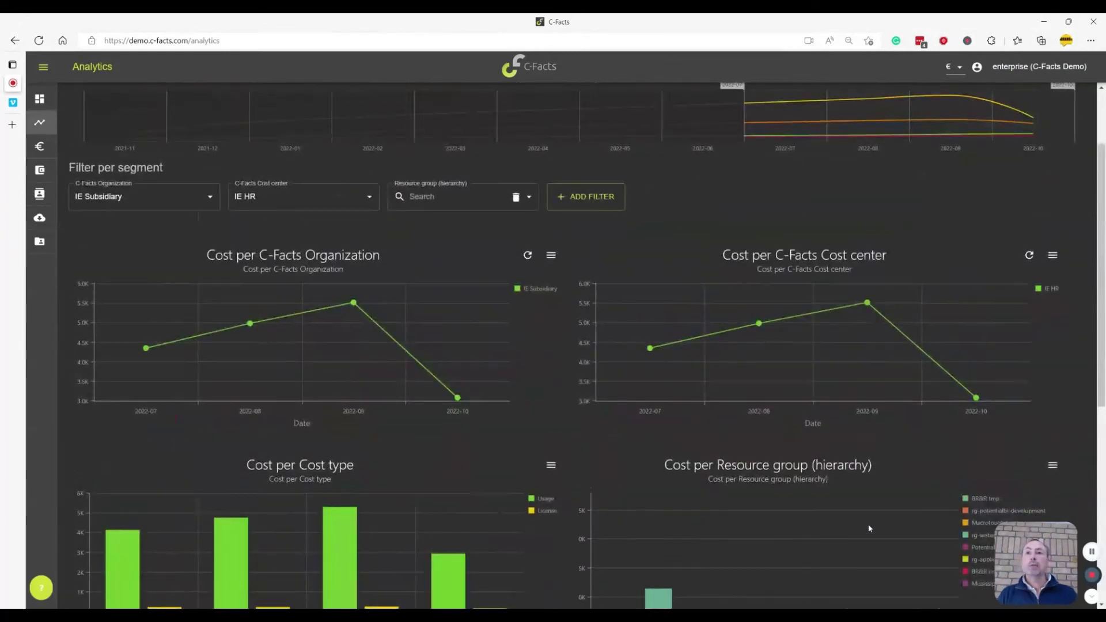
scroll(1000, 477, down, 3)
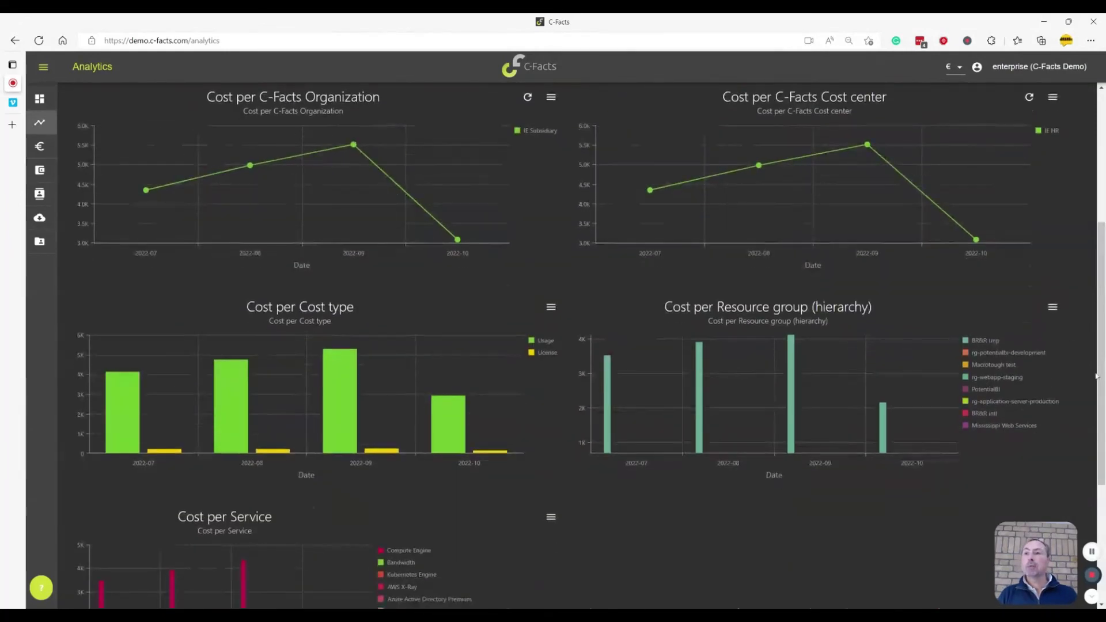
scroll(1064, 350, up, 5)
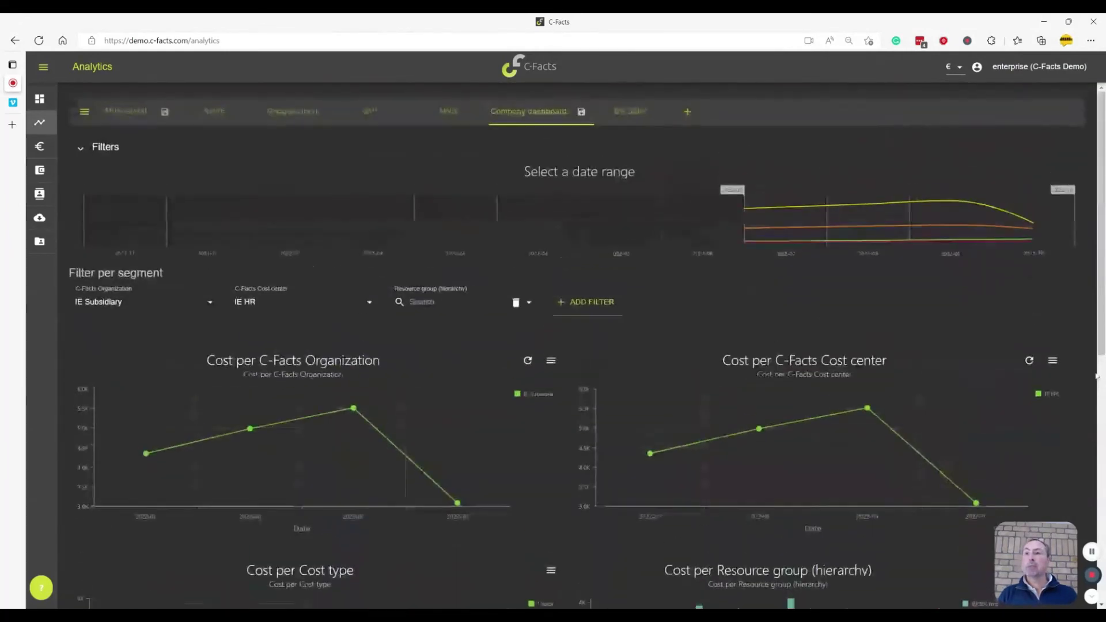
click(84, 111)
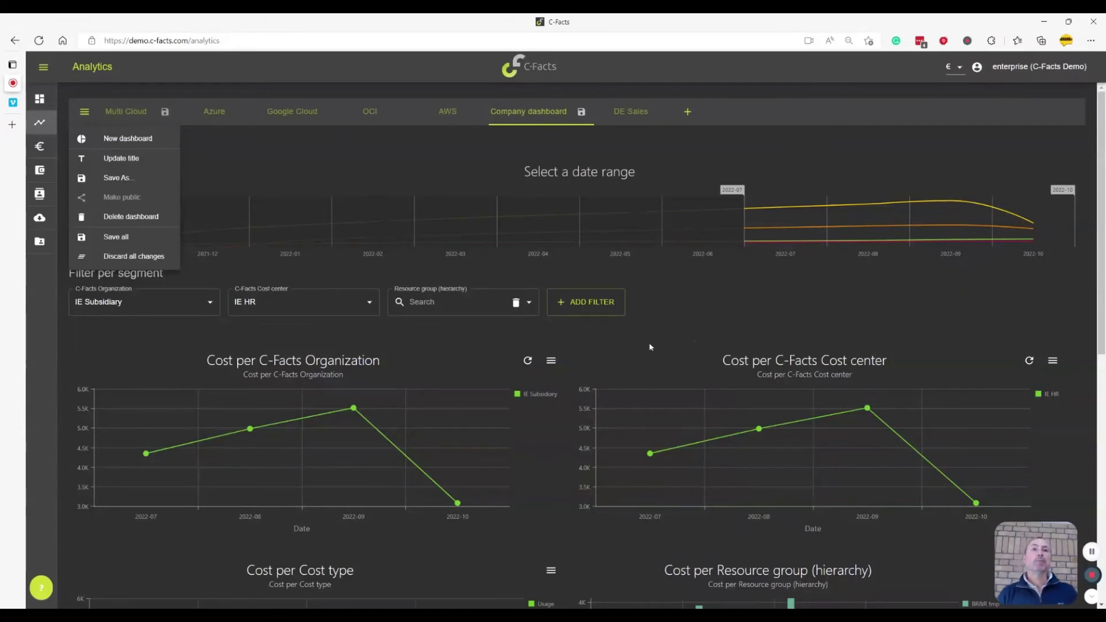
- Bring up the DE Sales dashboard and examine its cost charts per organization, cost center, cost type, resource group and service
click(636, 116)
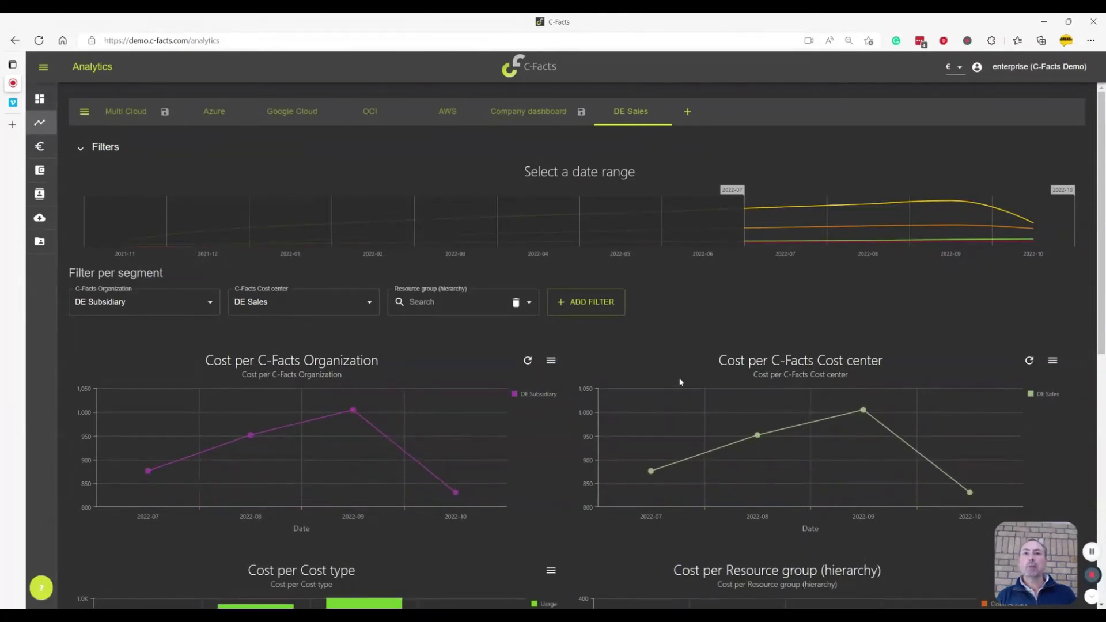
scroll(663, 385, down, 9)
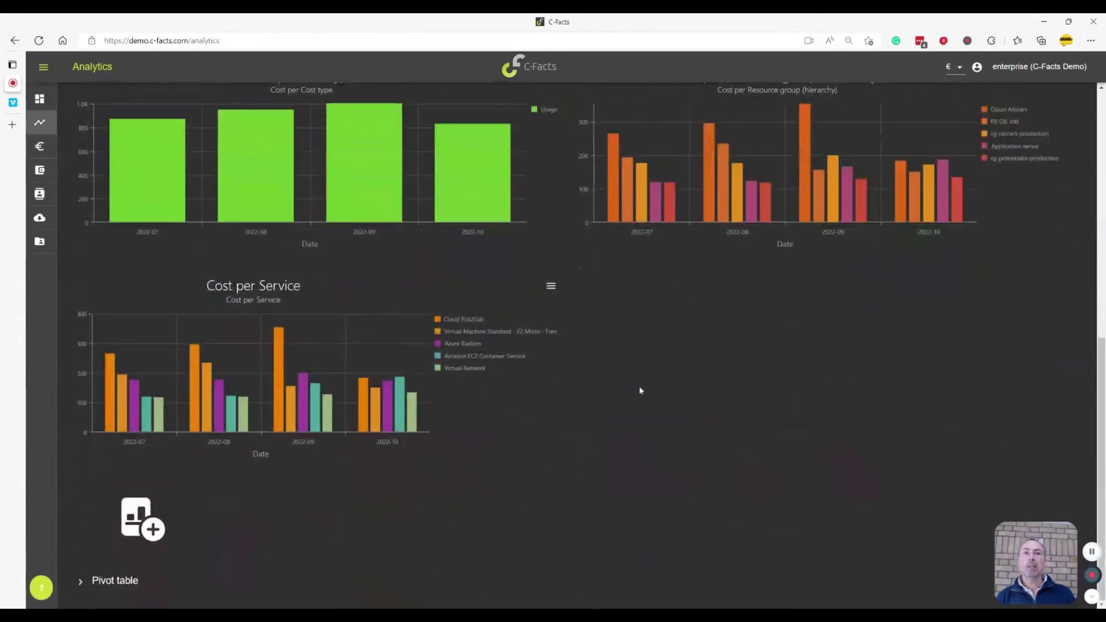
scroll(638, 385, up, 5)
scroll(645, 385, down, 4)
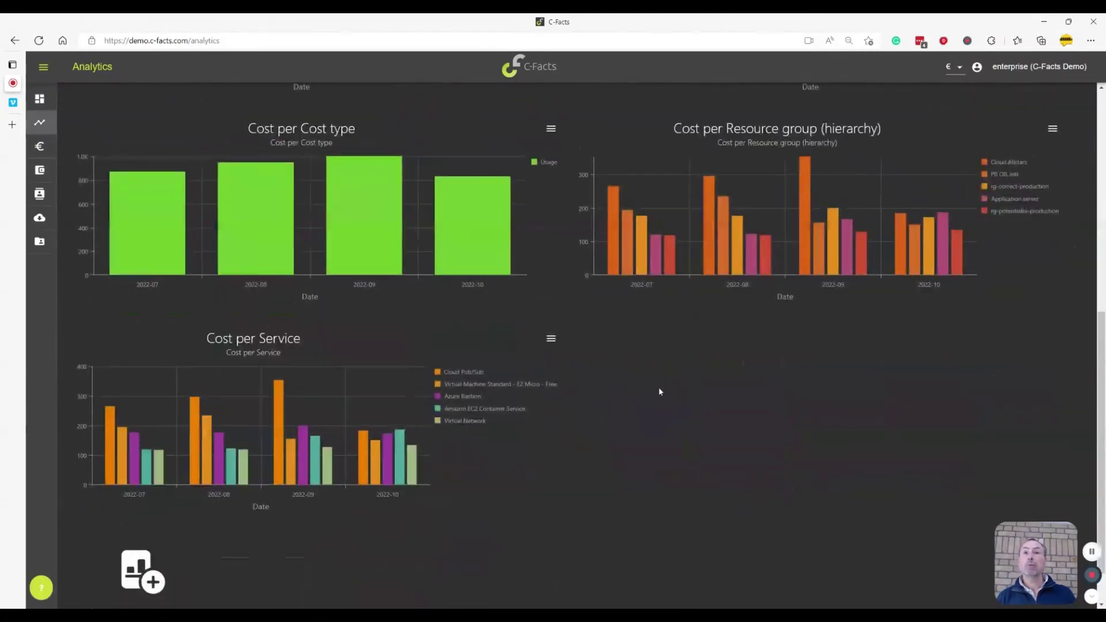
scroll(1002, 426, up, 7)
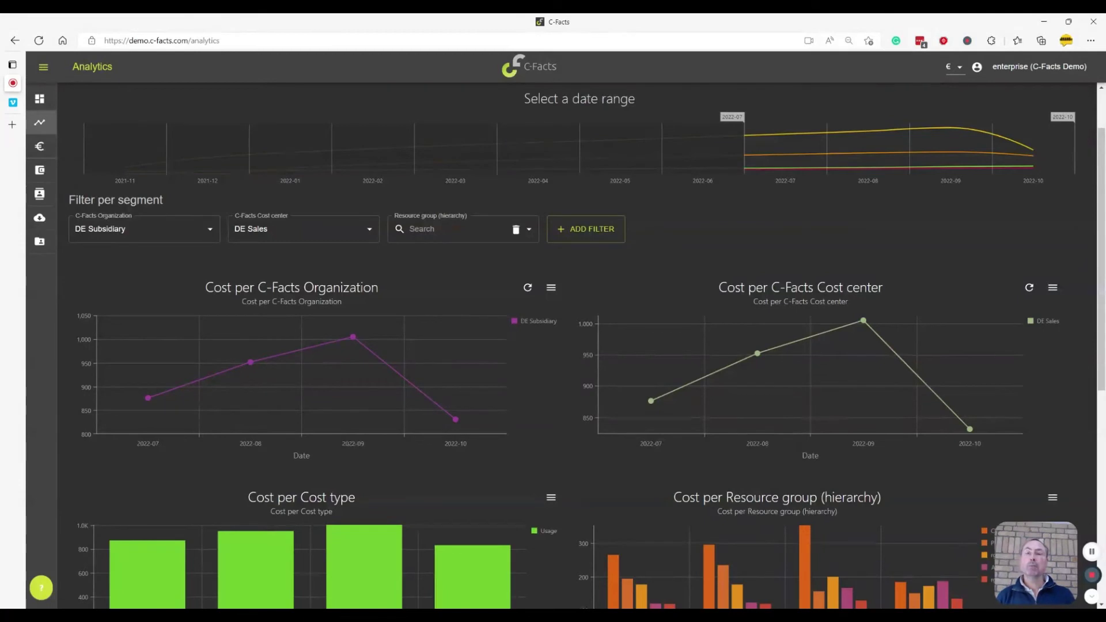
scroll(684, 257, up, 1)
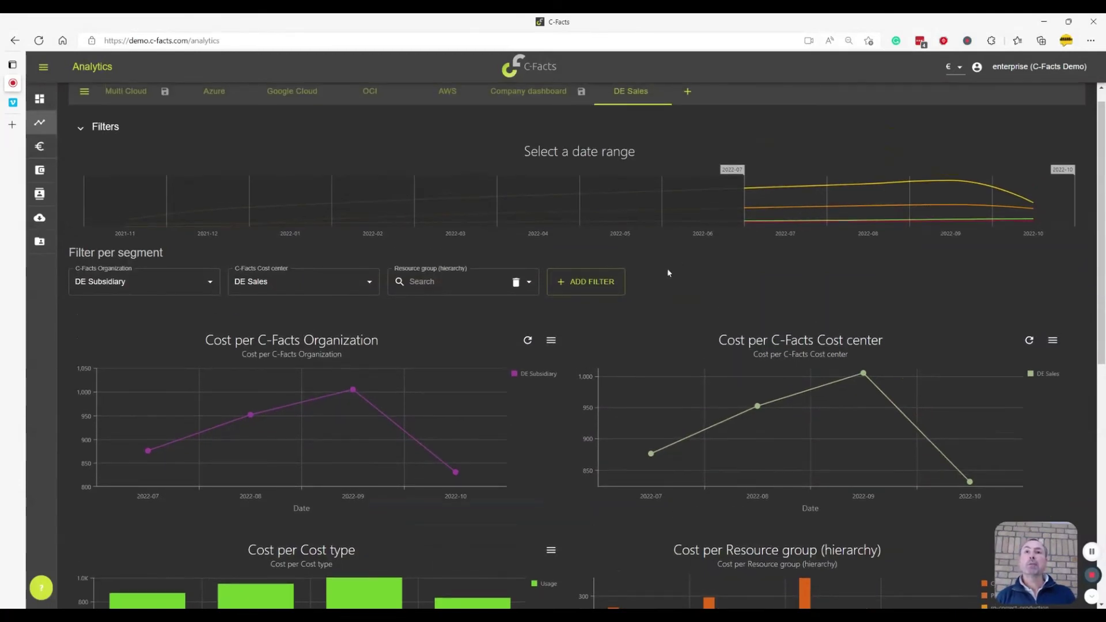
scroll(694, 315, up, 1)
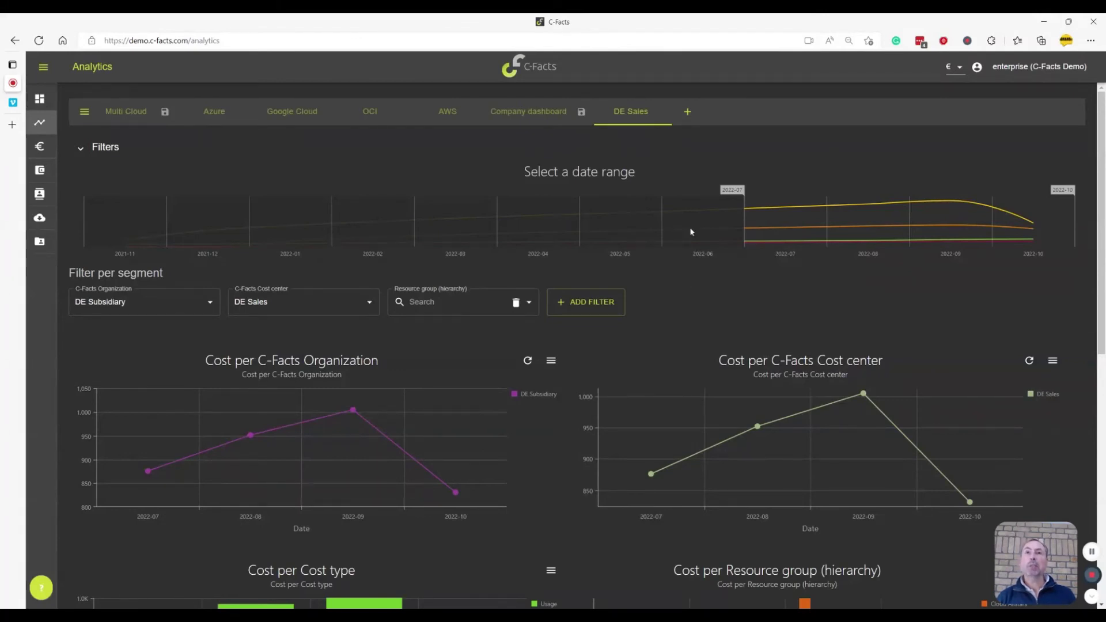
- Create and save a new analytics dashboard titled Budget Holder
click(687, 113)
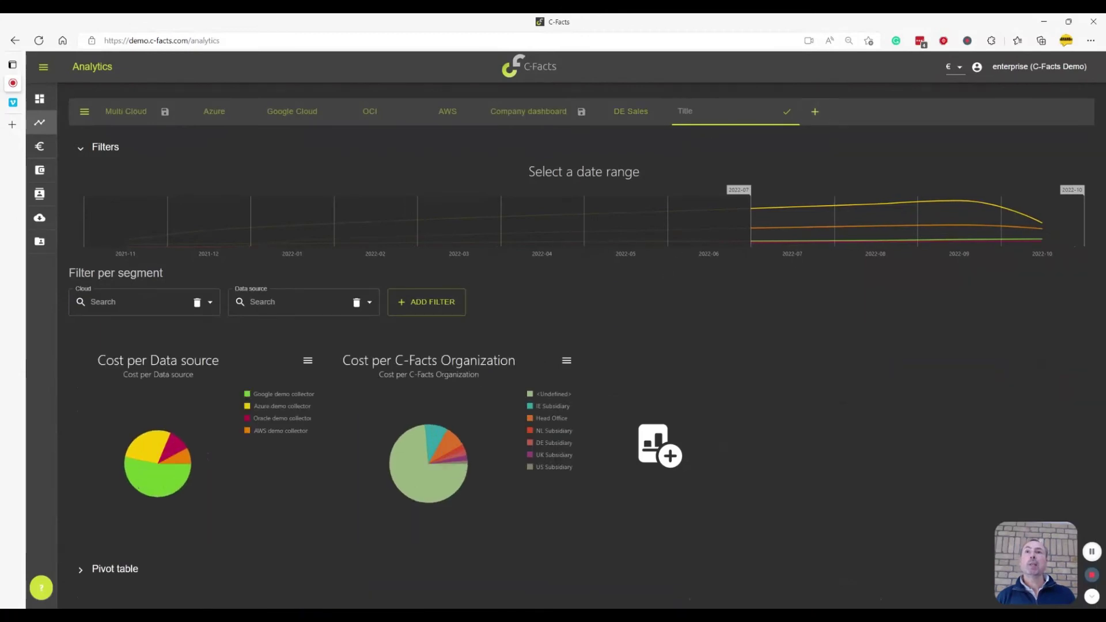
text(B)
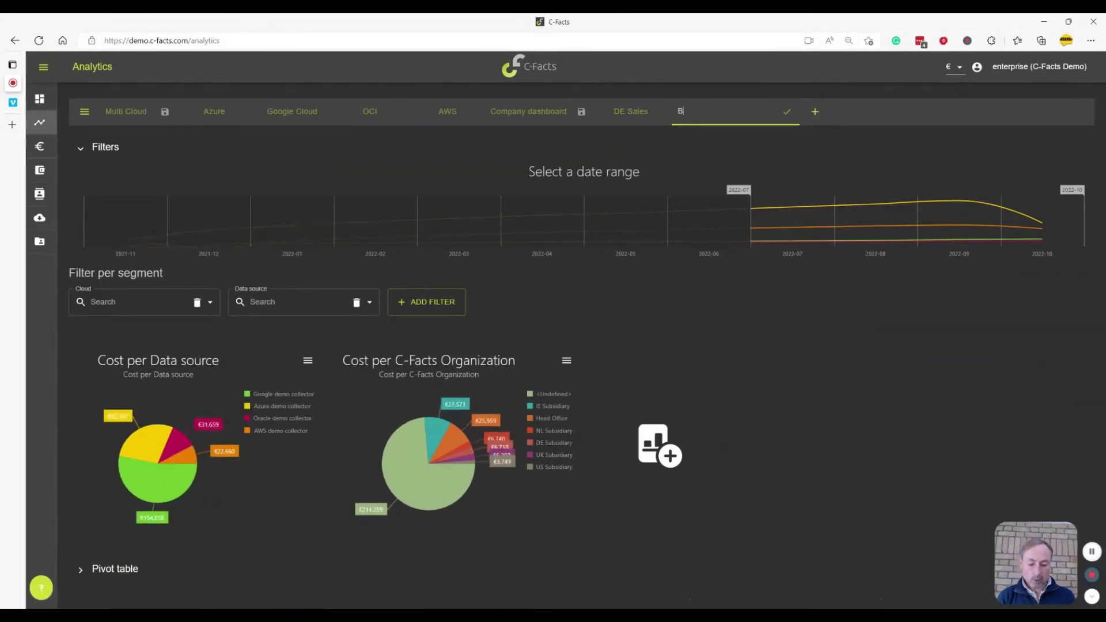
text(udget H)
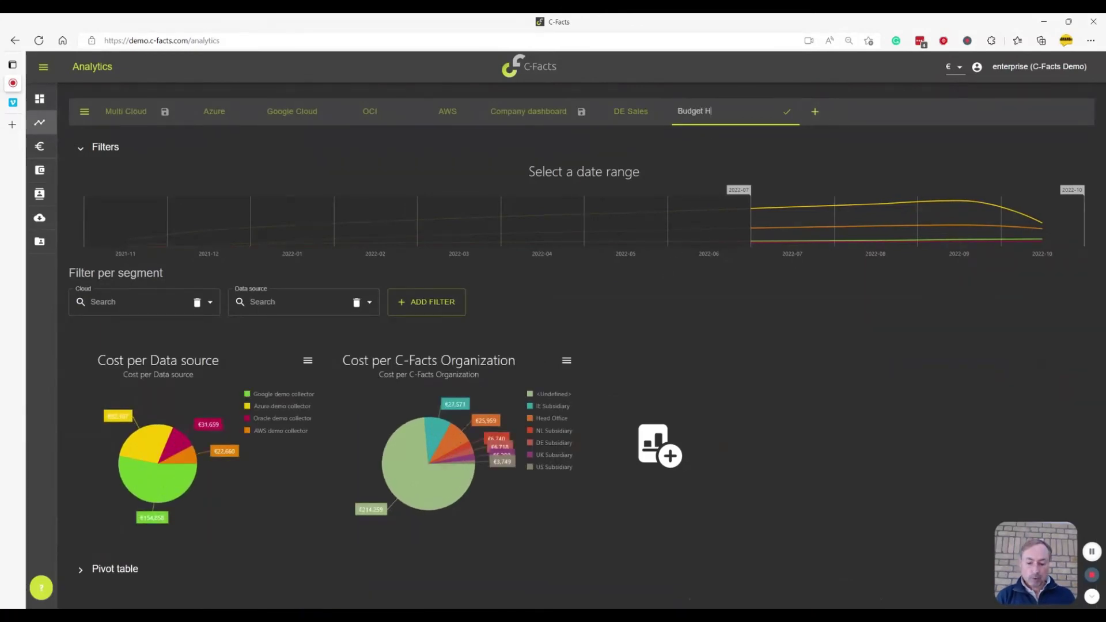
text(older)
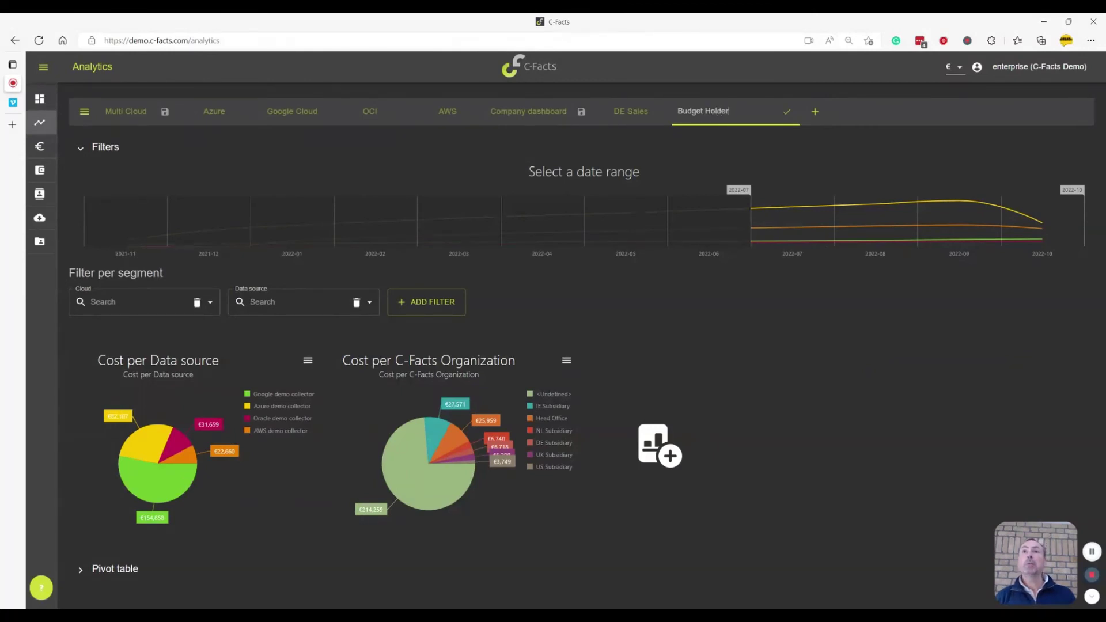
click(787, 112)
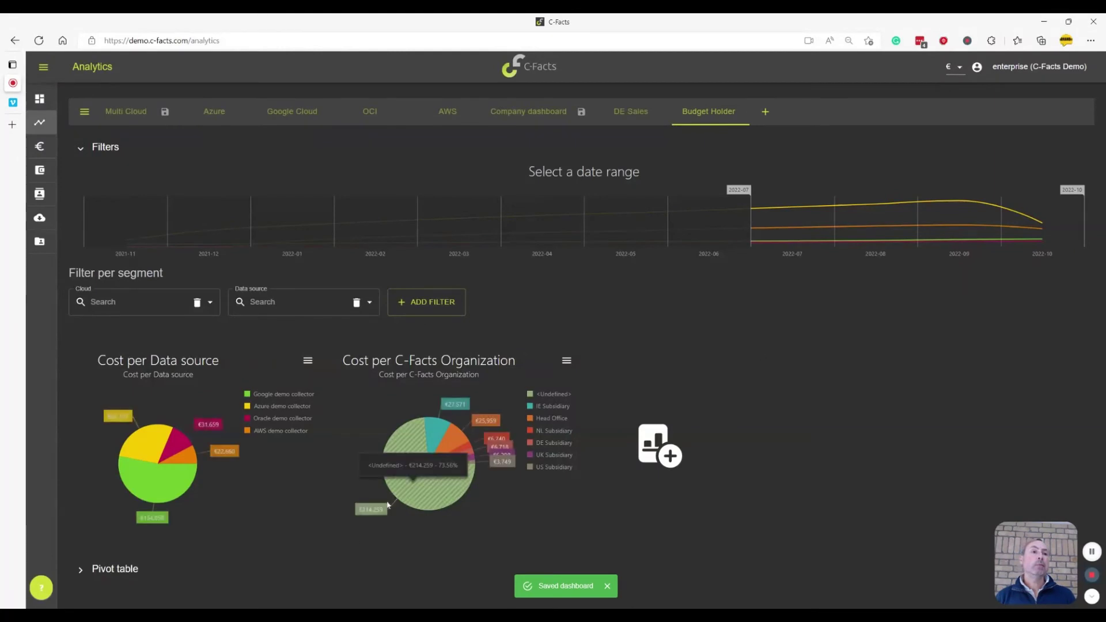
click(607, 586)
- Add a bar graph to the Budget Holder dashboard showing Quantity by Billing month, segmented by Type (Customer/Internal/Partner)
click(661, 448)
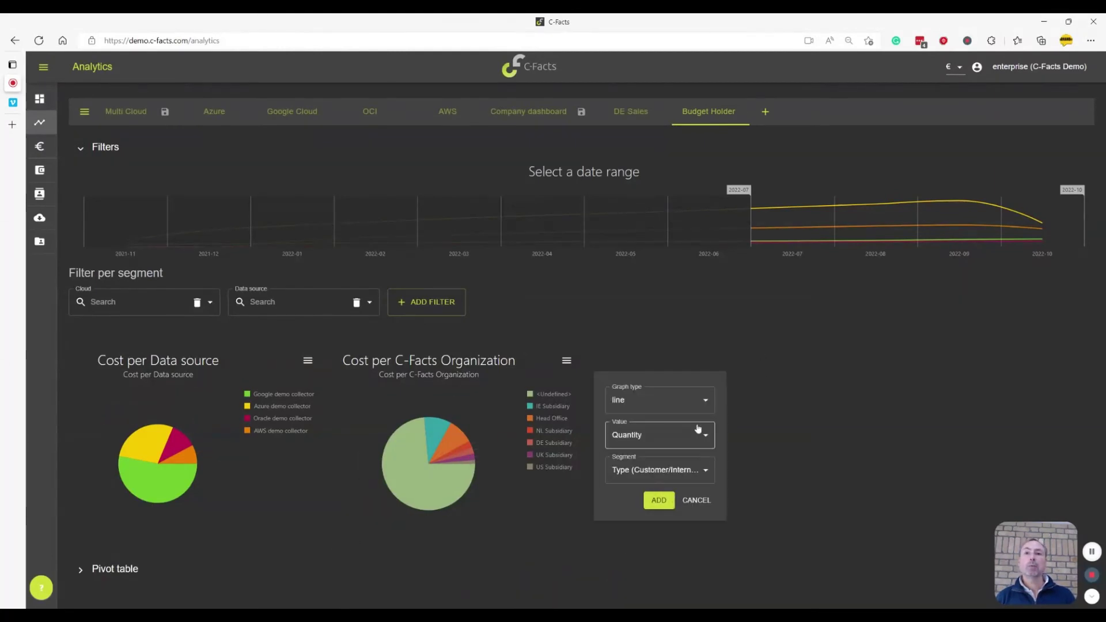
click(679, 400)
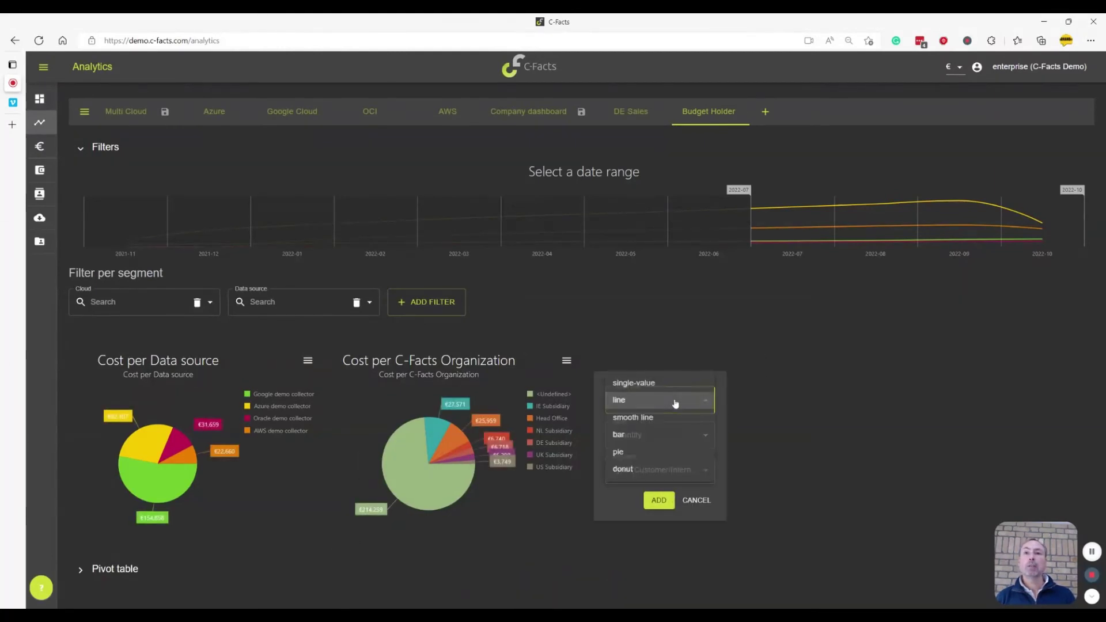
click(638, 397)
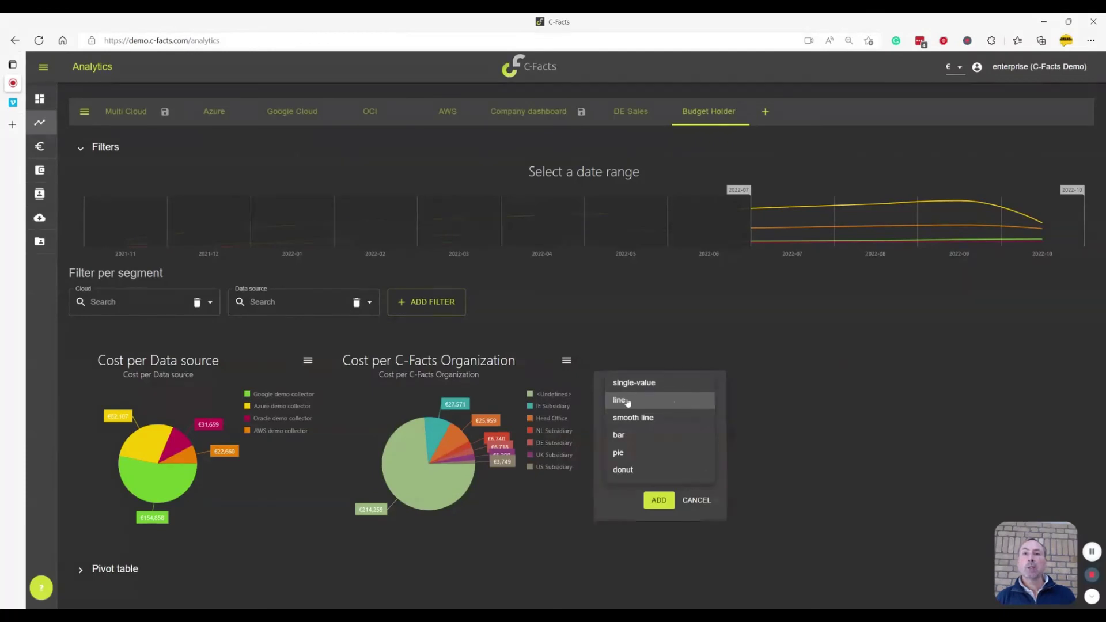
click(638, 437)
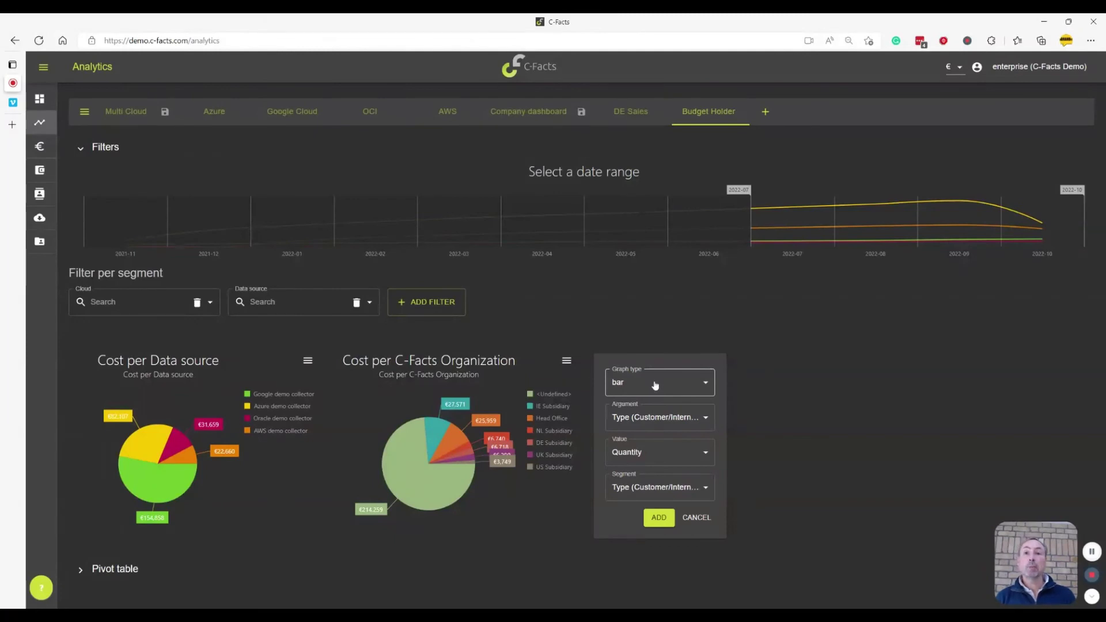
click(663, 417)
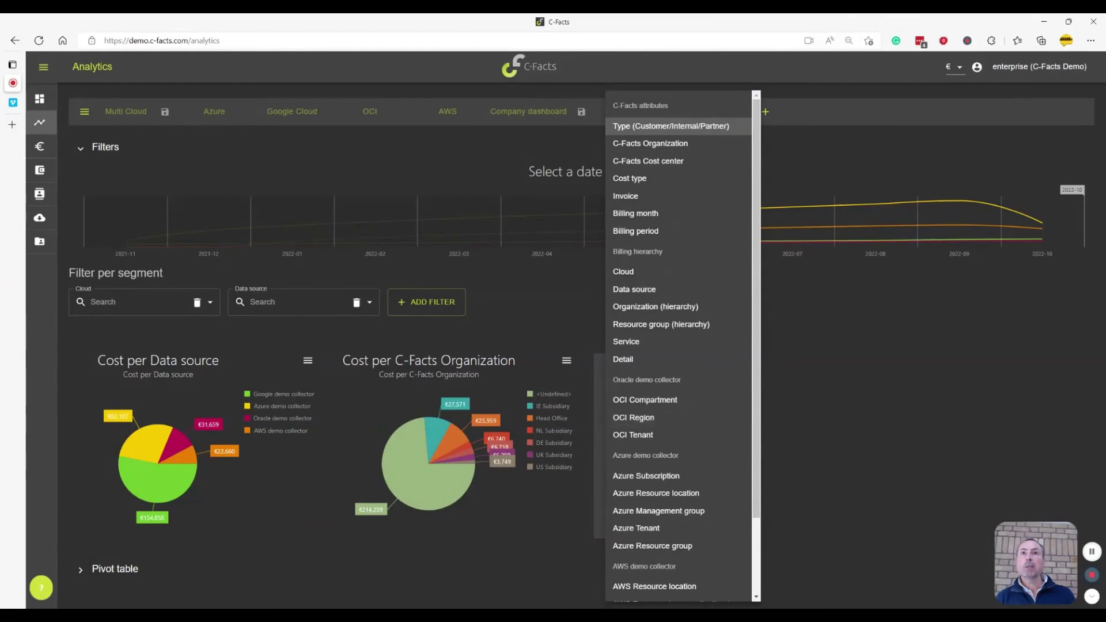
click(650, 214)
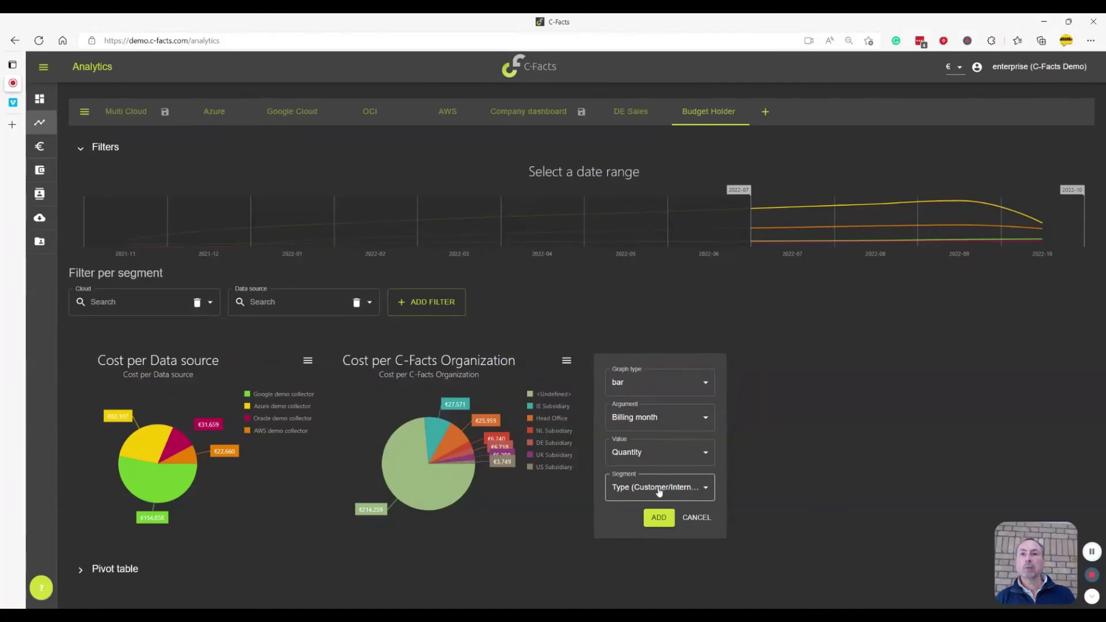
click(656, 517)
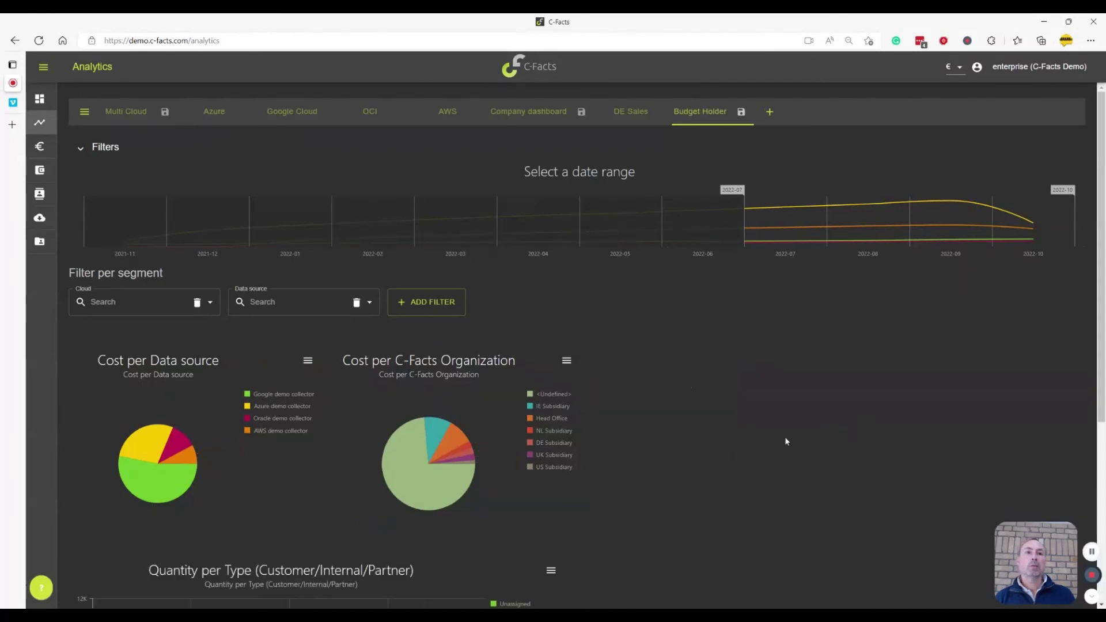
- Start another graph below the quantity bar chart and set its graph type to pie
scroll(785, 441, down, 3)
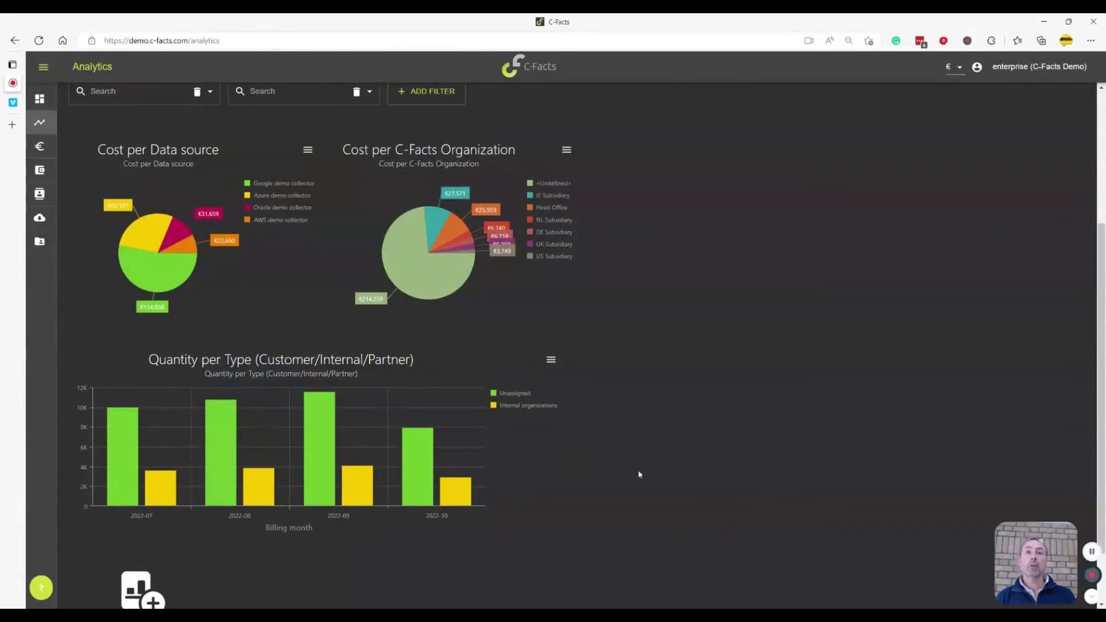
scroll(635, 475, down, 1)
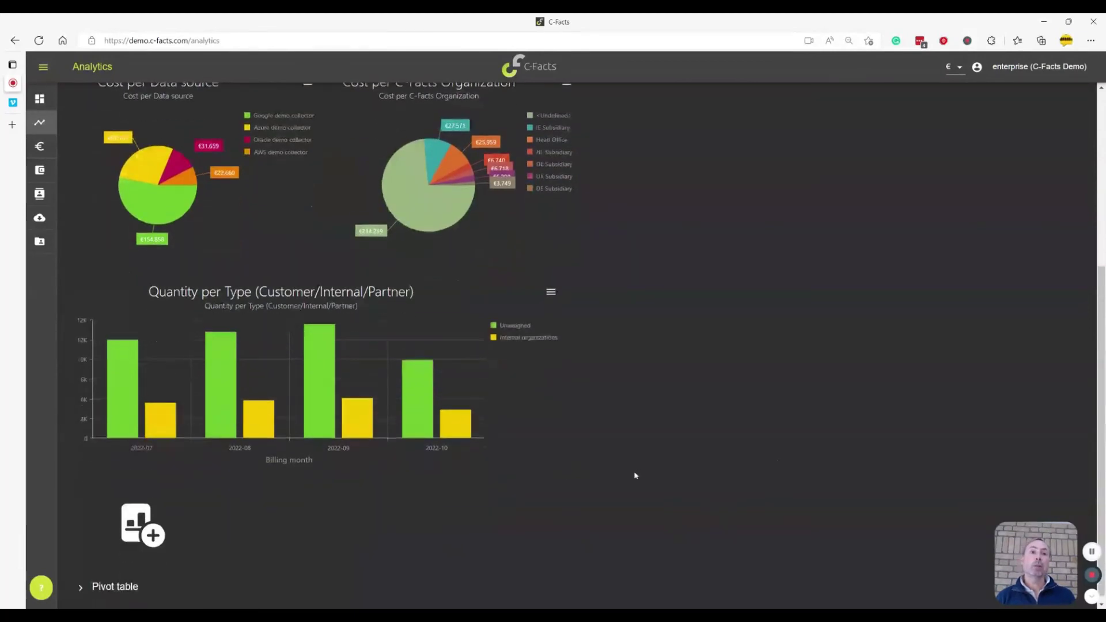
click(155, 531)
click(190, 505)
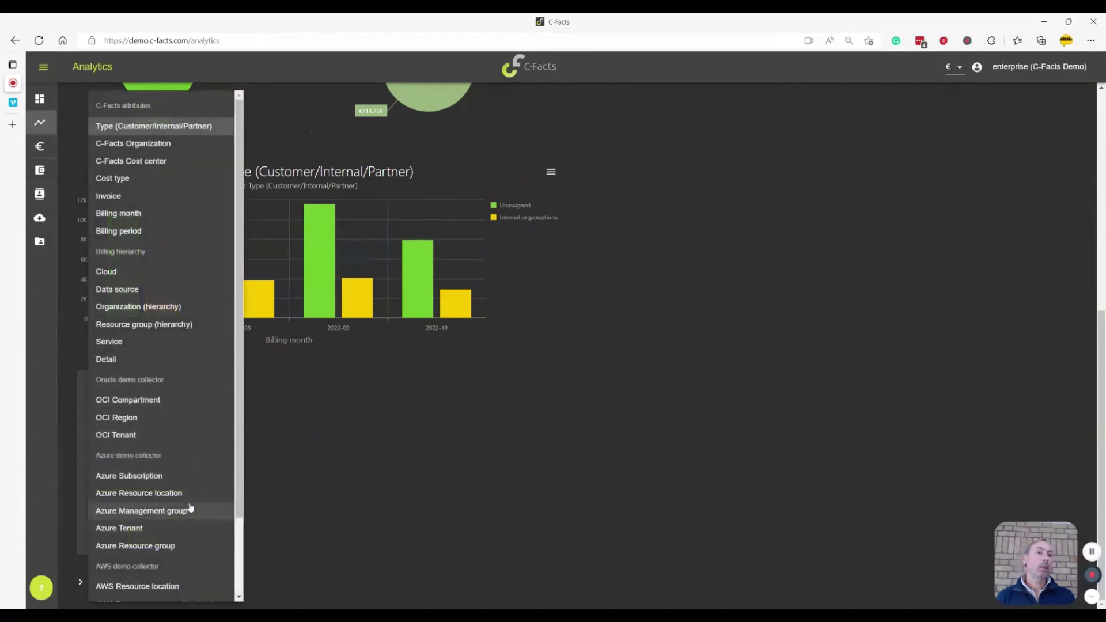
click(353, 432)
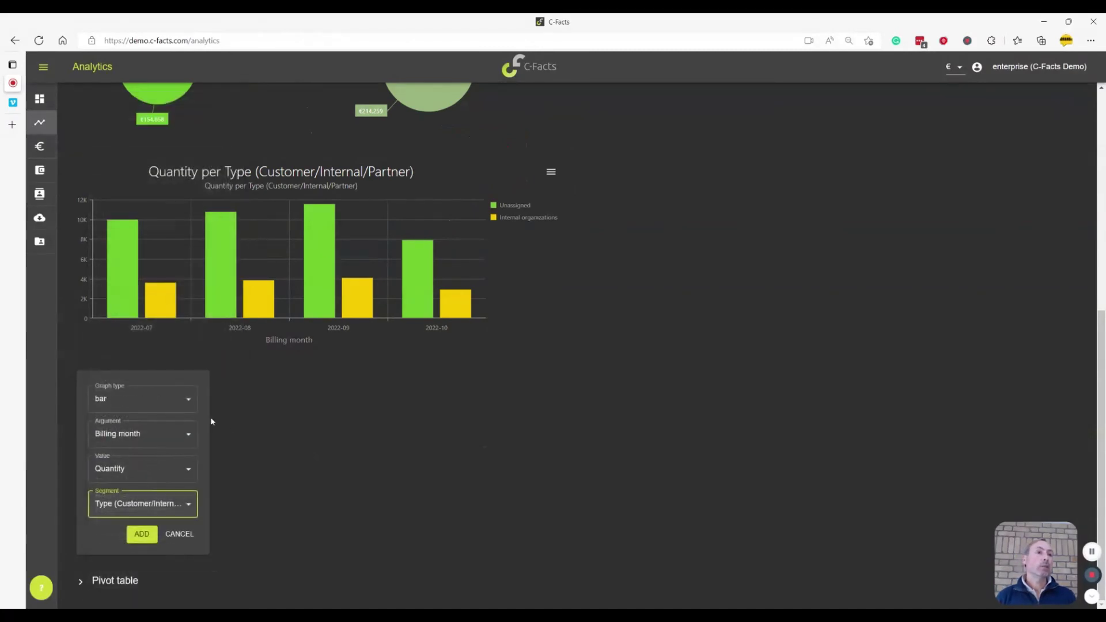
click(162, 394)
click(154, 417)
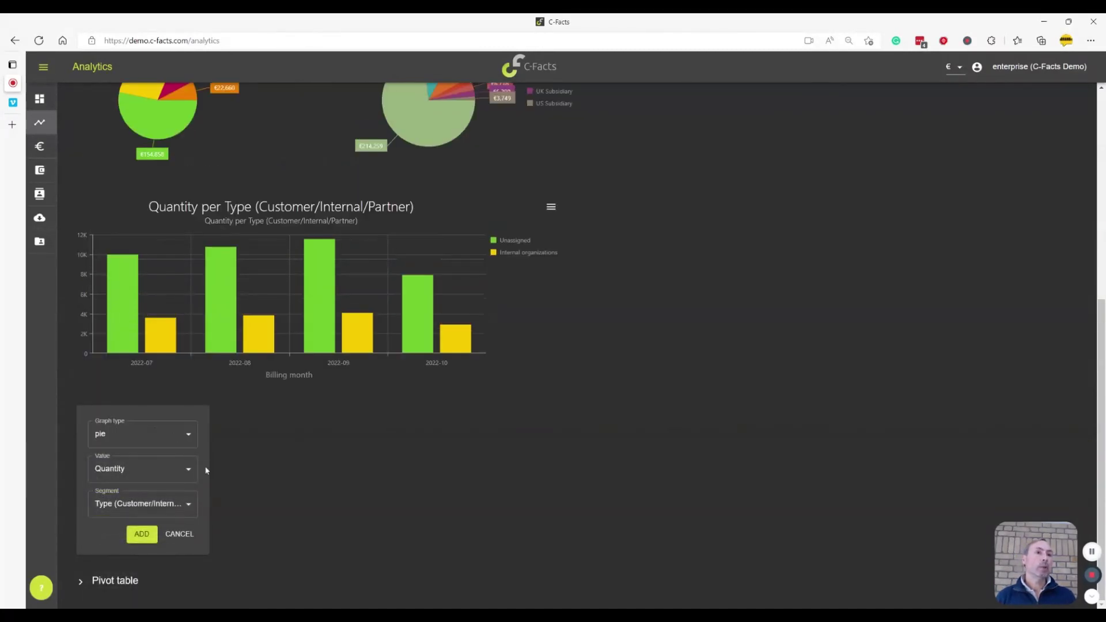
- Look through the segment attributes offered for the pie graph, from the C-Facts attributes to the Google demo collector ones
click(169, 504)
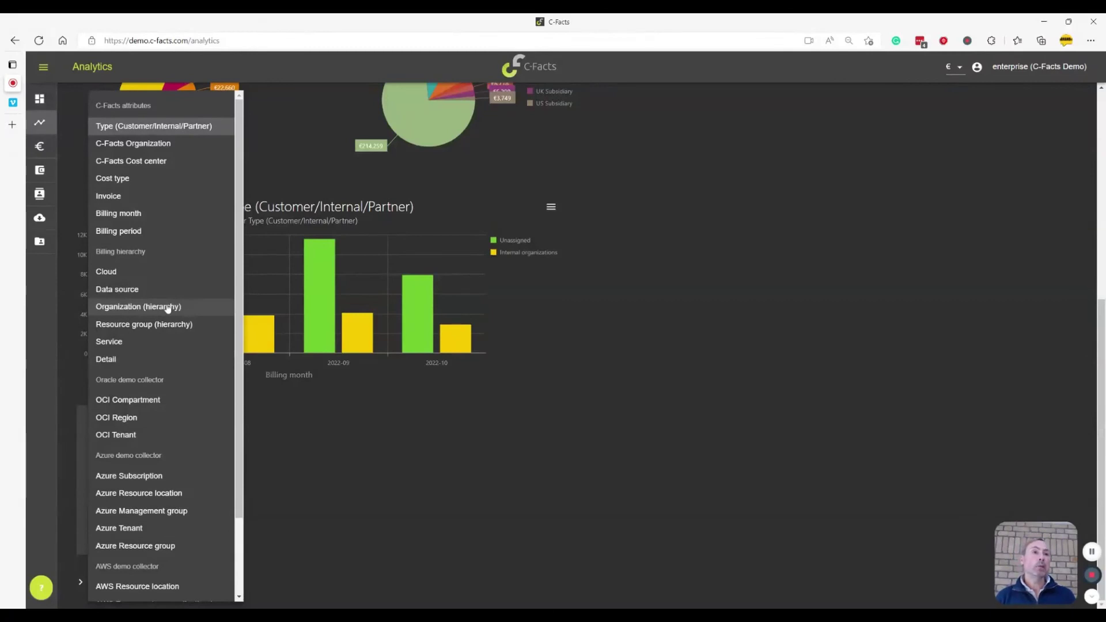
scroll(168, 308, down, 1)
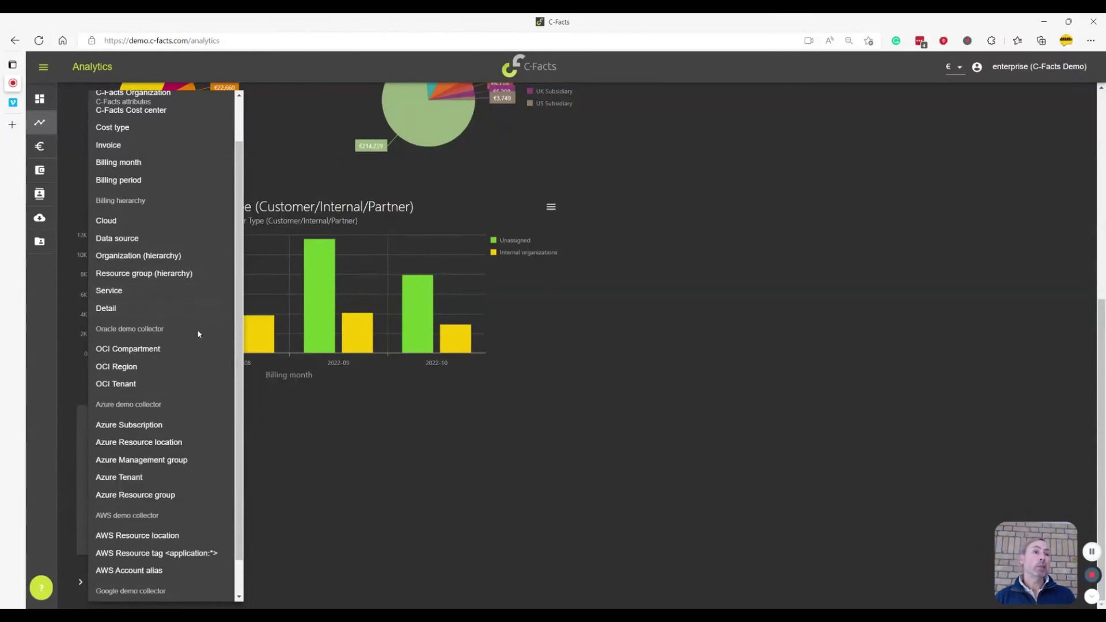
scroll(181, 334, down, 1)
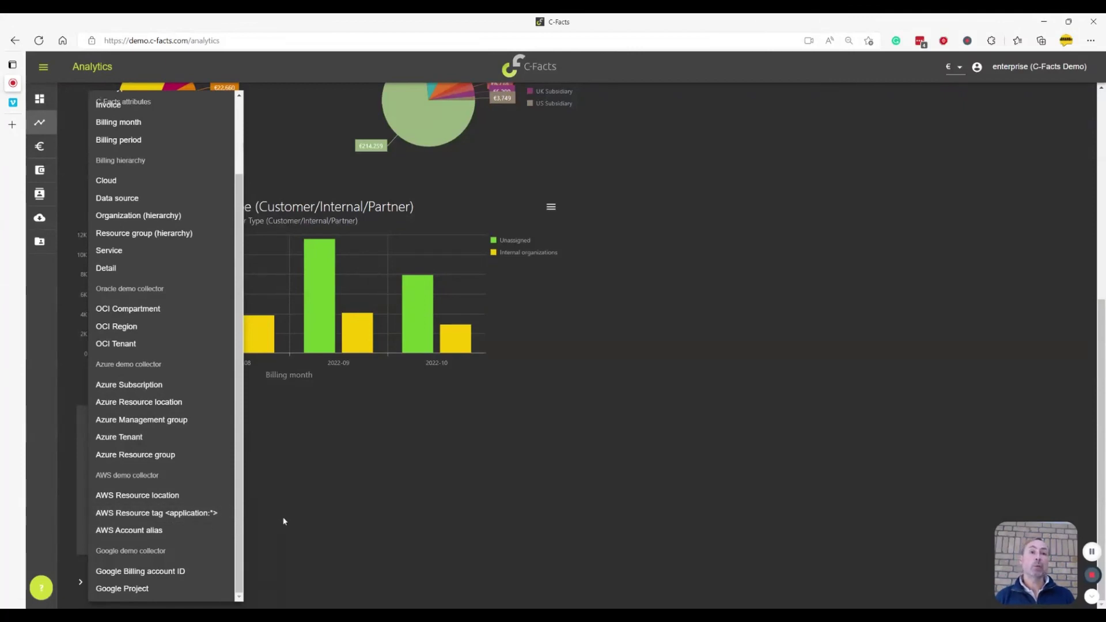
click(320, 522)
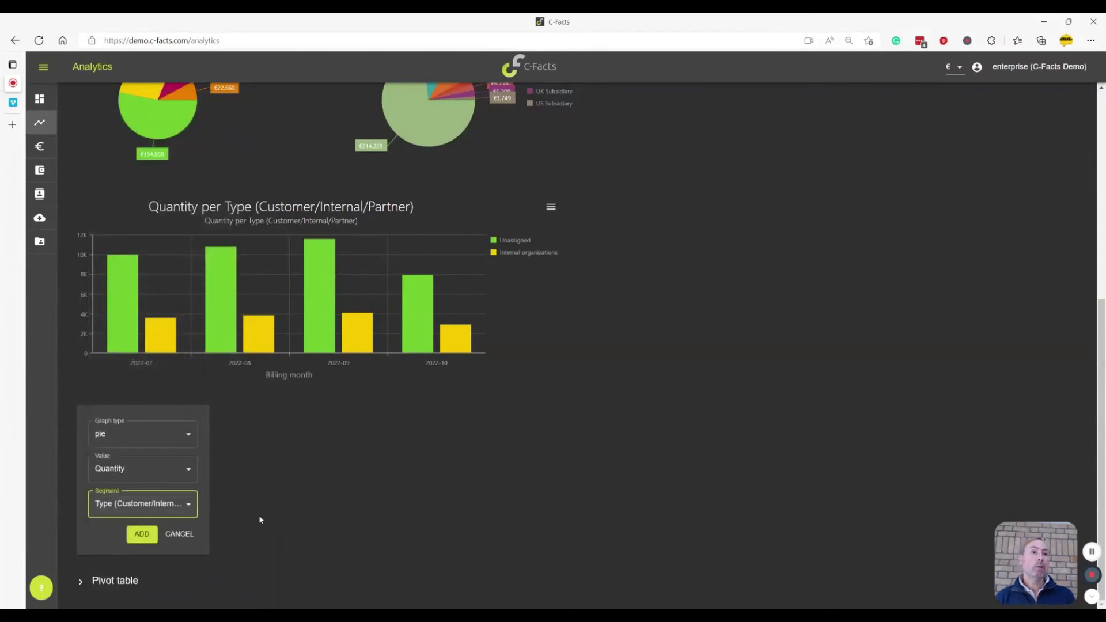
scroll(747, 391, up, 6)
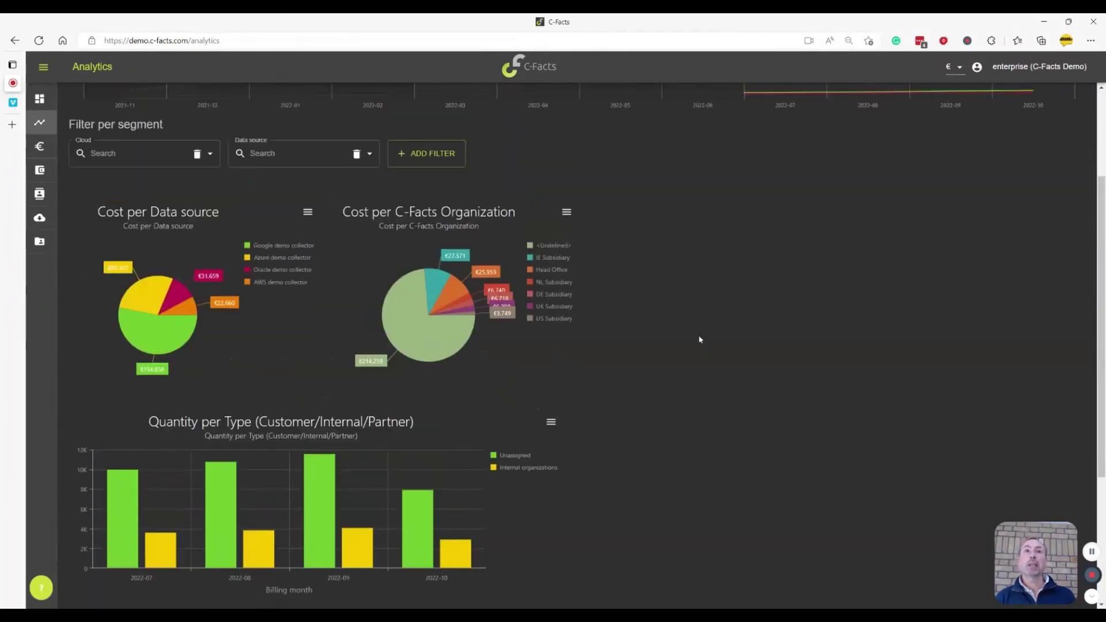